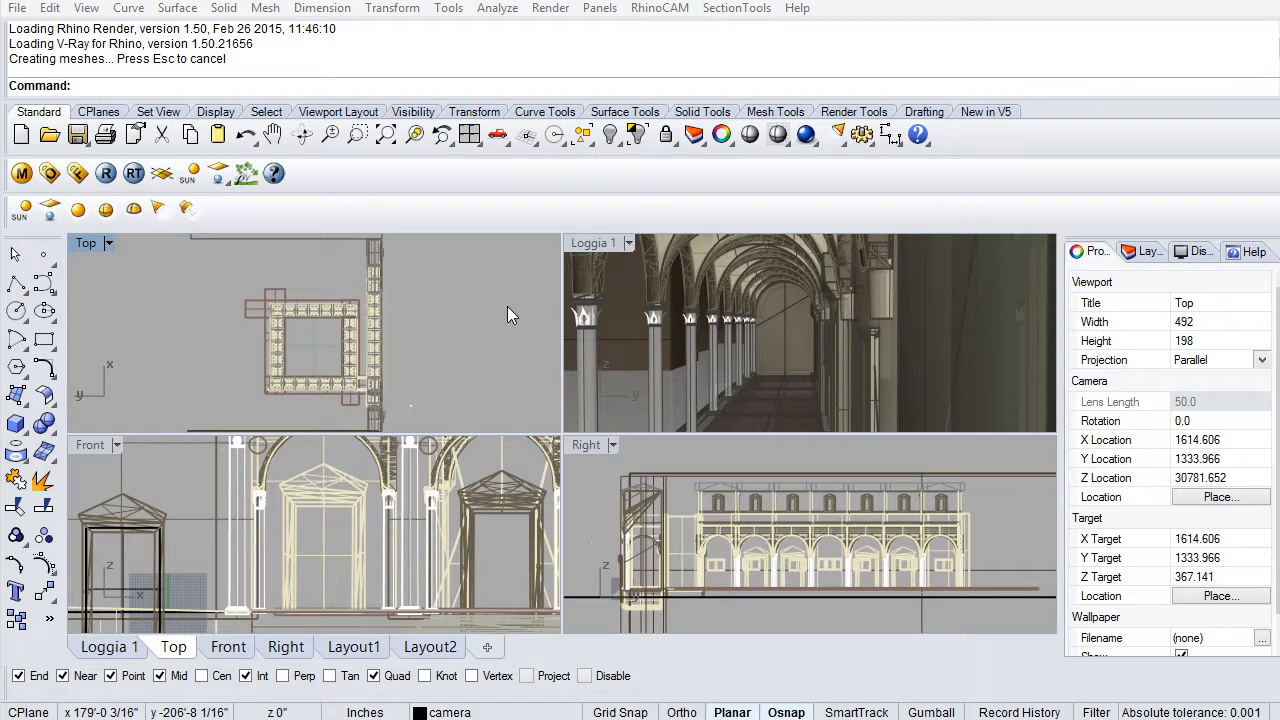
Examine the vaulted loggia in the Loggia 1 perspective view from different distances and a slightly changed angle.
left_click(766, 345)
scroll(766, 342, "down", 8)
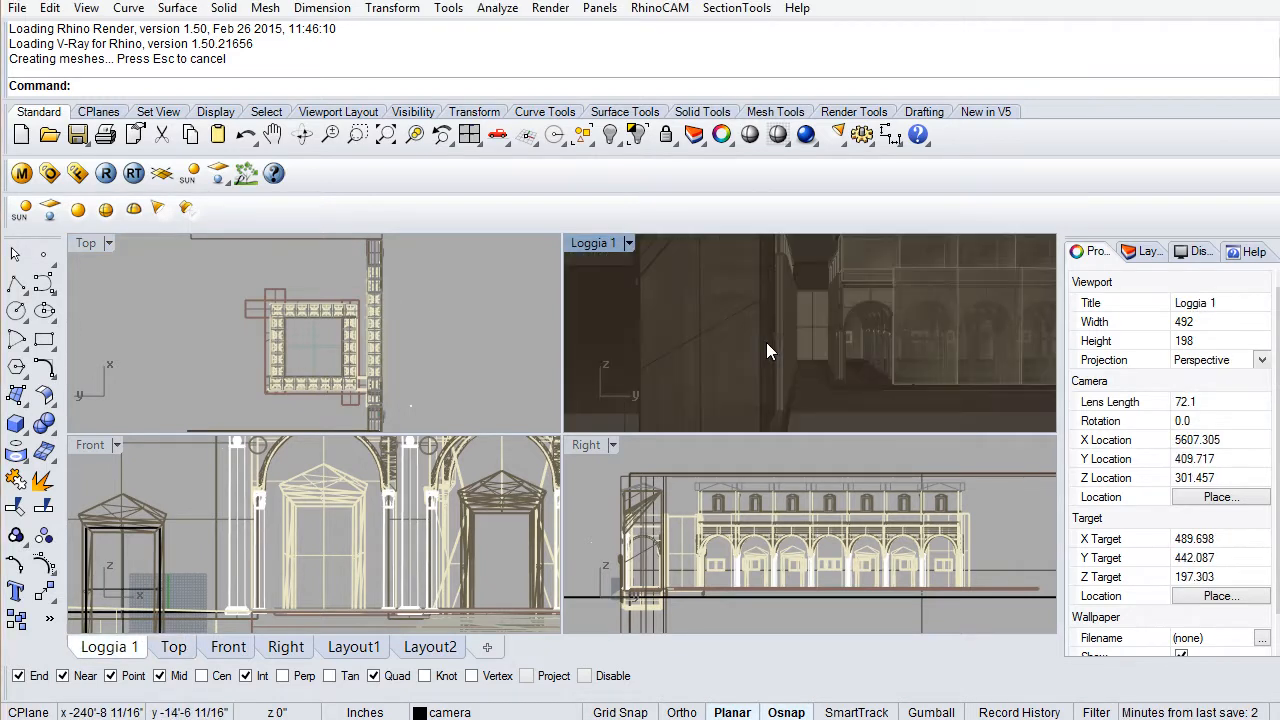
scroll(766, 342, "up", 8)
scroll(766, 342, "down", 2)
scroll(766, 342, "up", 2)
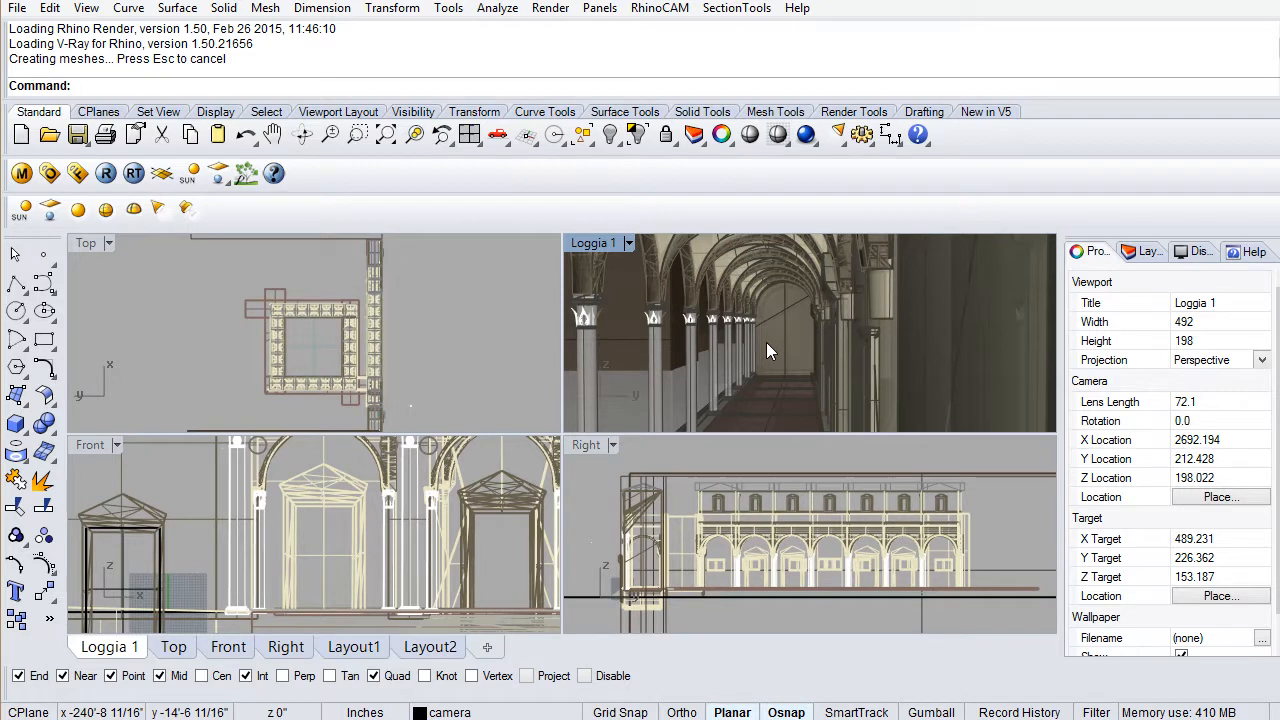
mouse_move(788, 303)
right_mouse_down()
mouse_move(786, 321)
mouse_move(794, 293)
mouse_move(786, 309)
right_mouse_up()
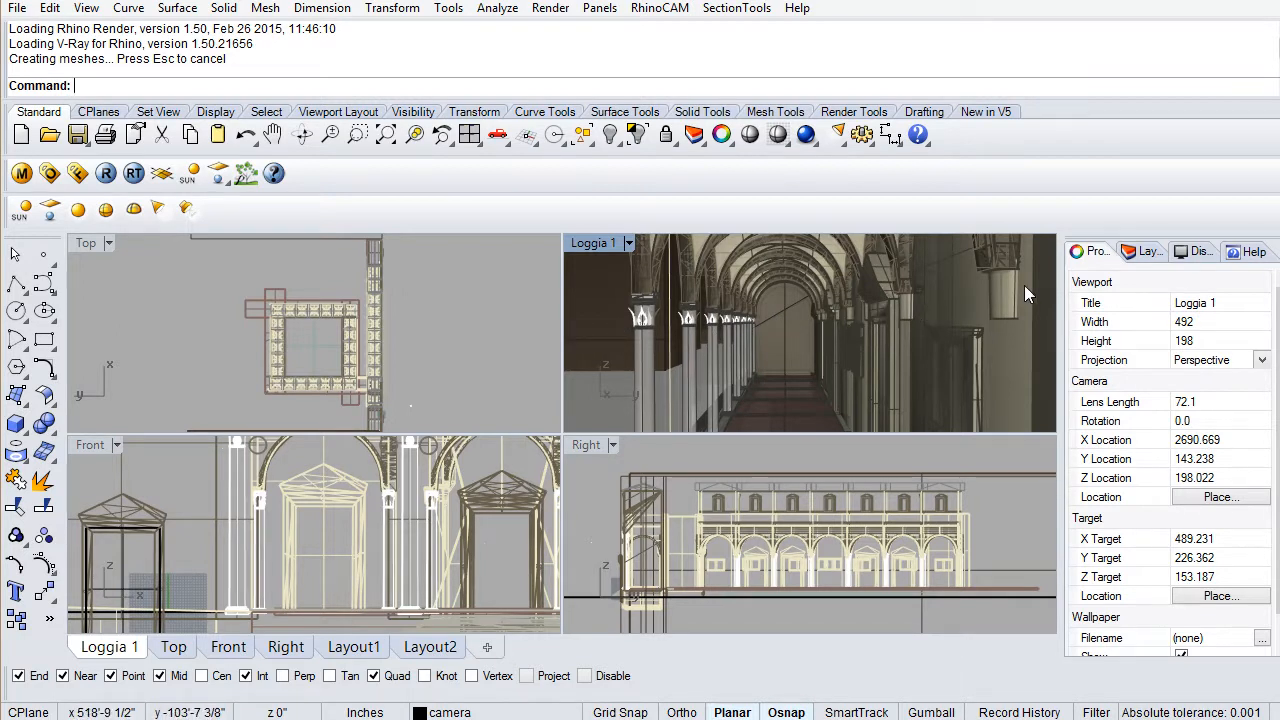
Make Layer 01 current, restore camera as the current layer and lock Layer 01 again.
left_click(1138, 256)
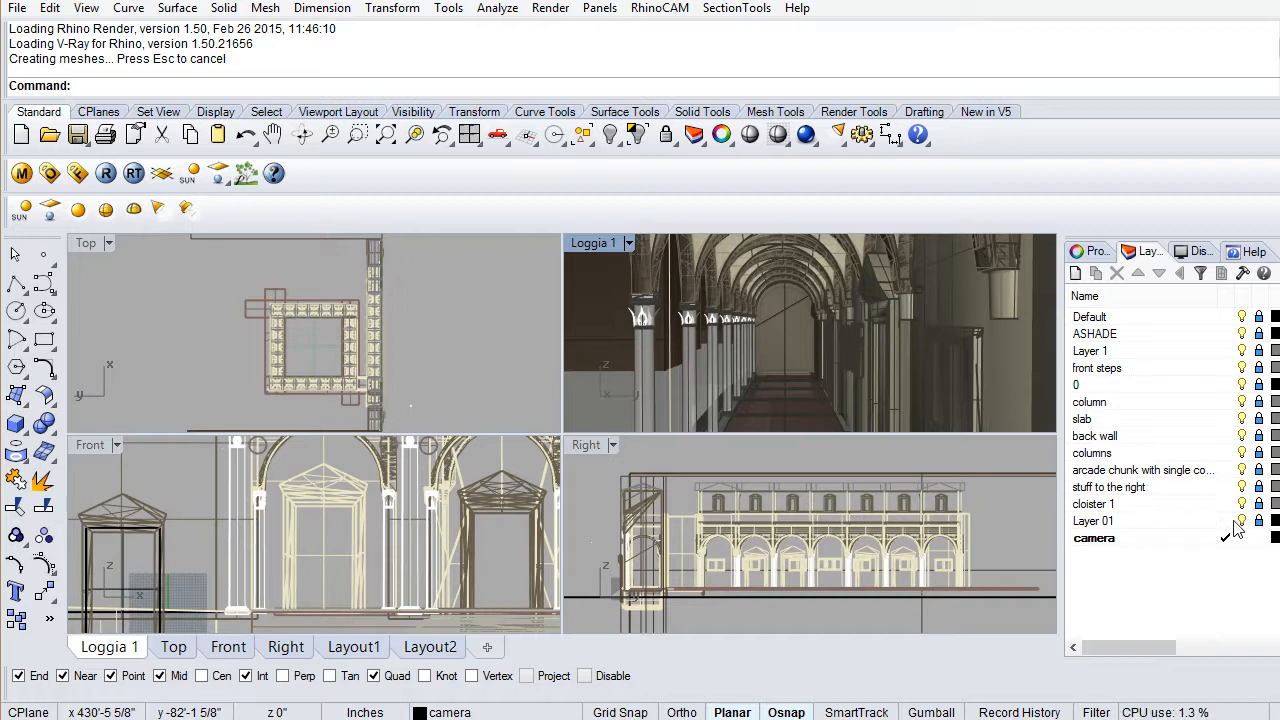
left_click(1201, 522)
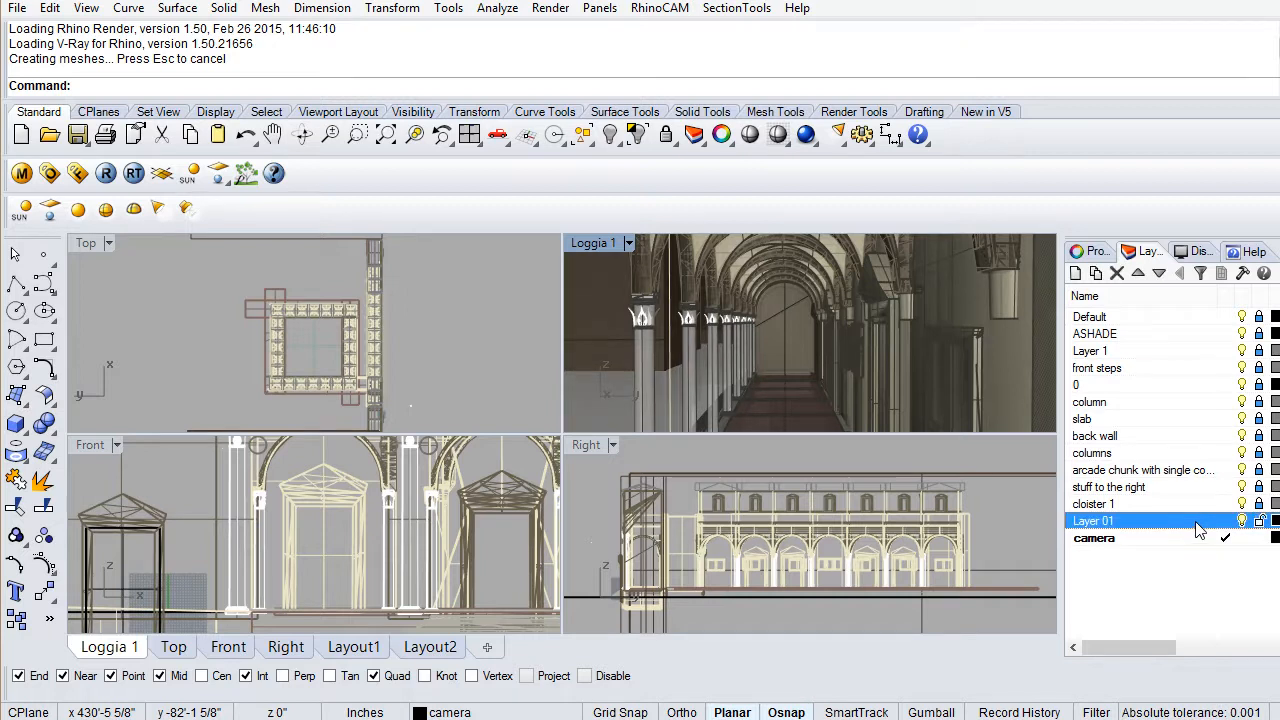
left_click(1225, 521)
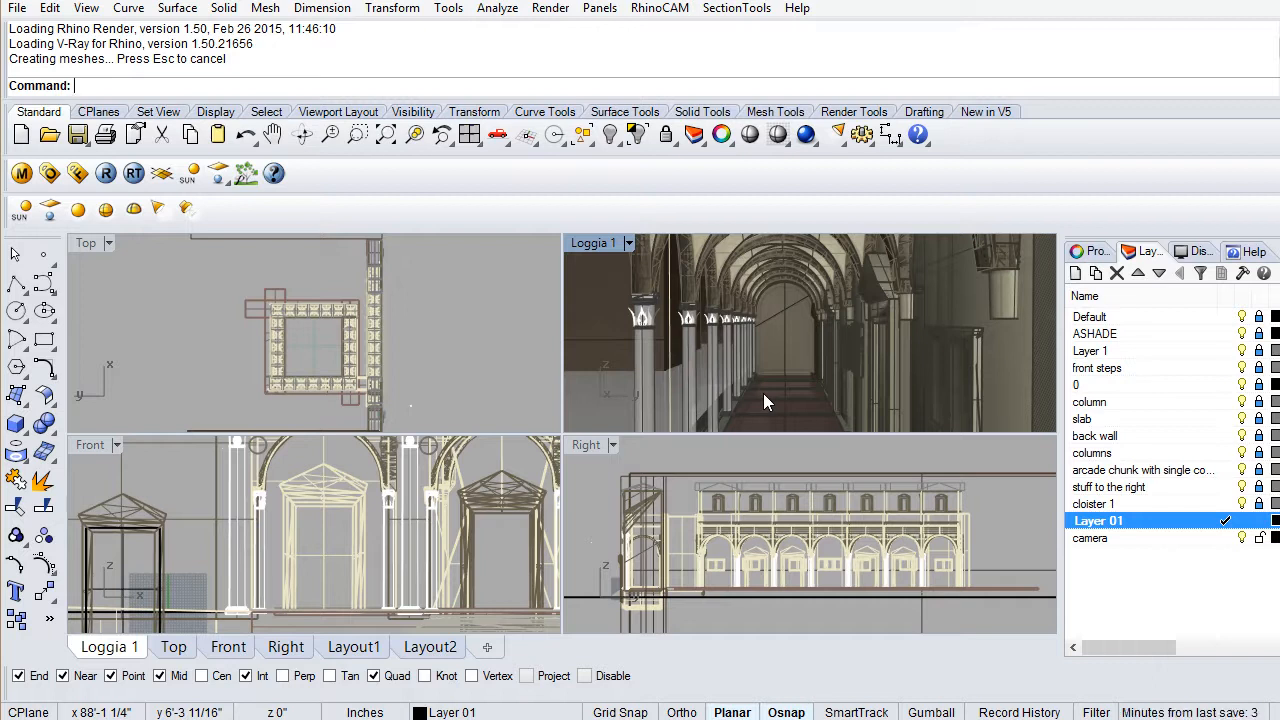
left_click(1178, 540)
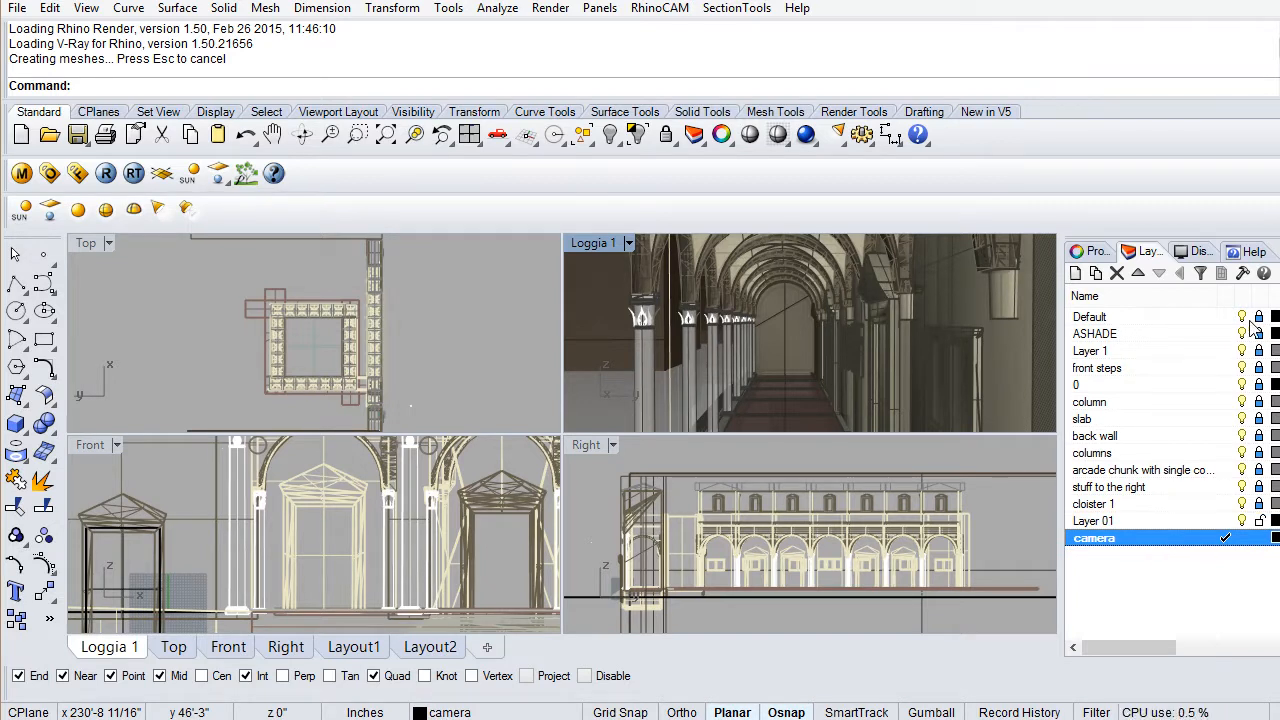
left_click(1258, 521)
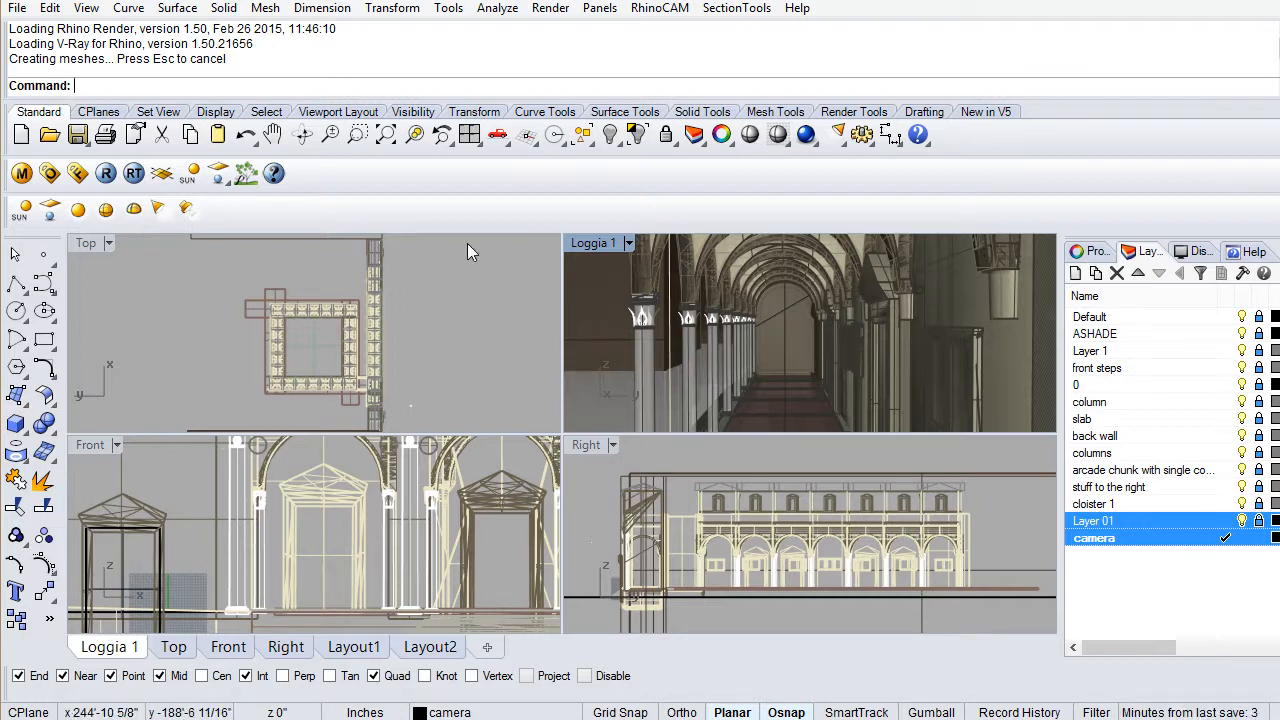
Show the camera object of the Loggia 1 perspective view.
left_click(84, 8)
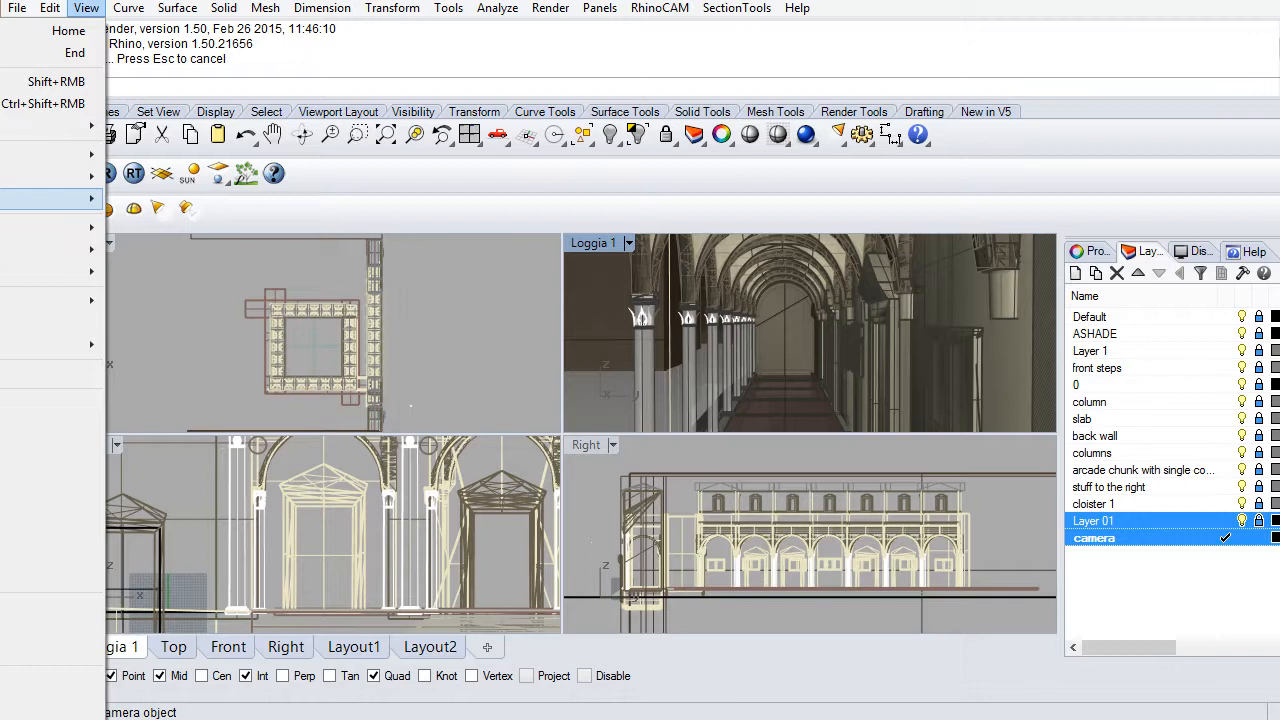
key("Return")
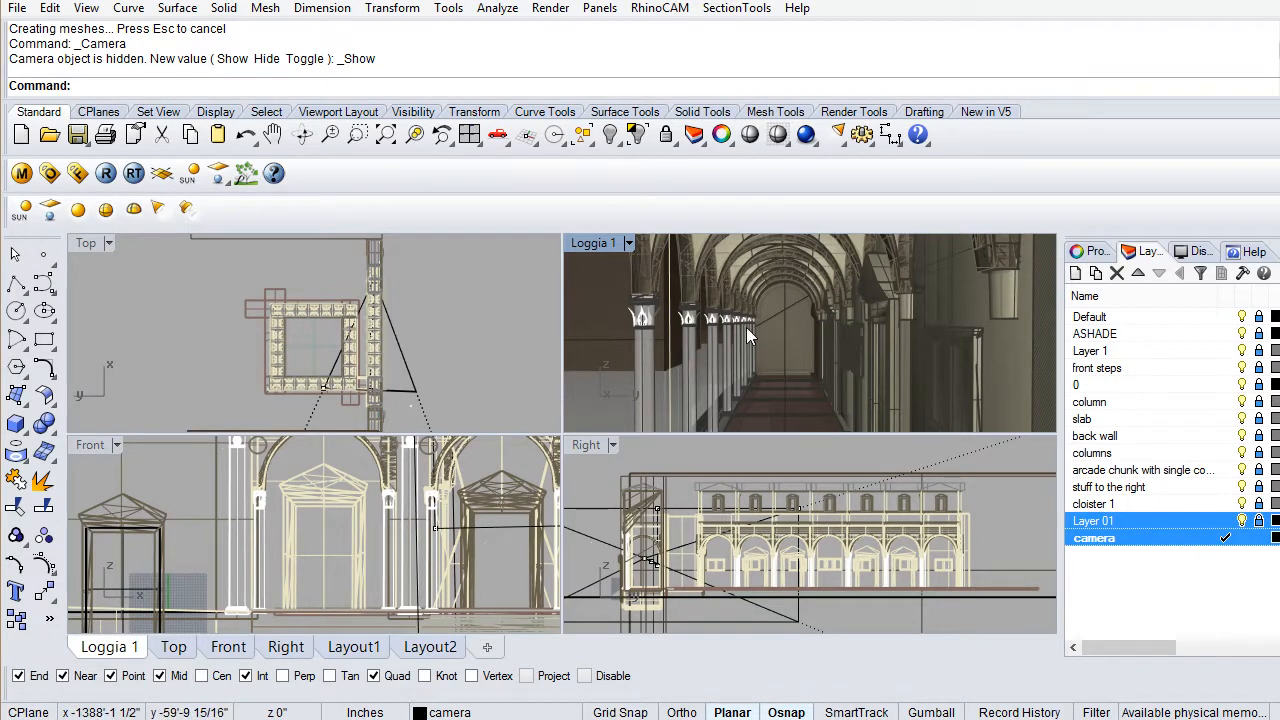
Examine the camera's viewing cone and control points in the Top, Front and Right views.
left_click(426, 345)
scroll(428, 343, "down", 6)
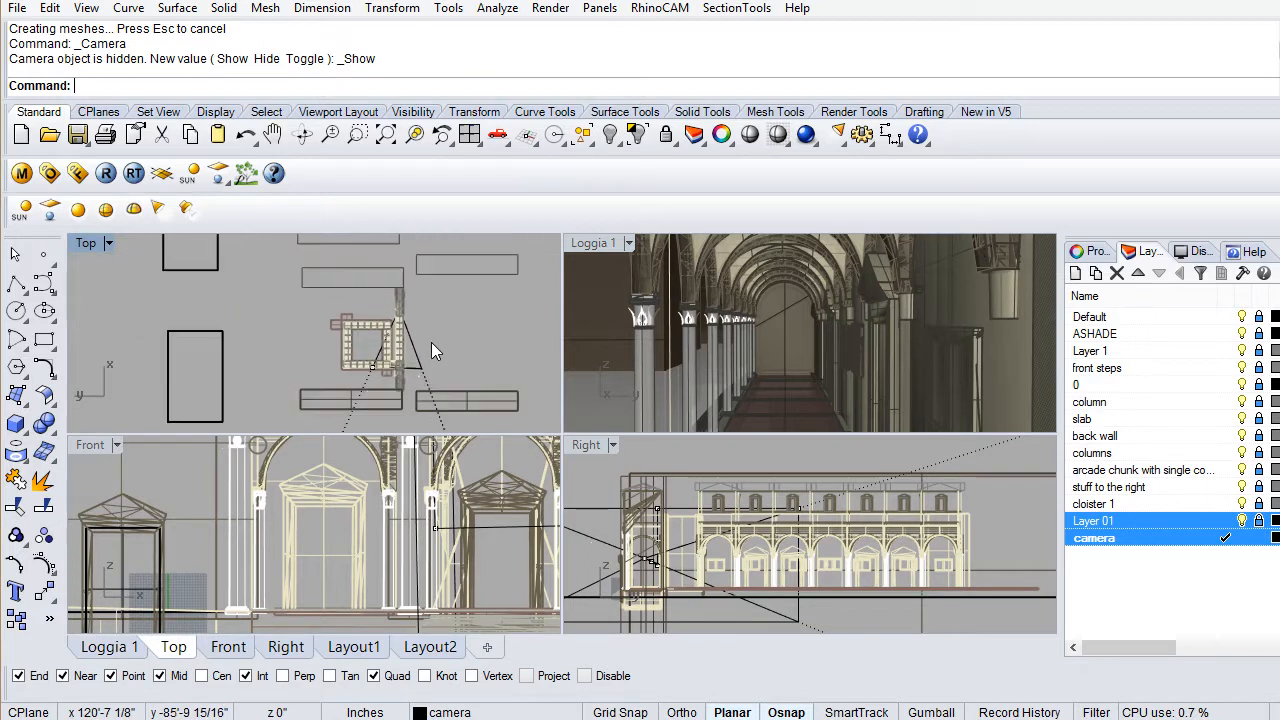
right_click_drag(432, 342, 385, 389)
scroll(367, 331, "up", 8)
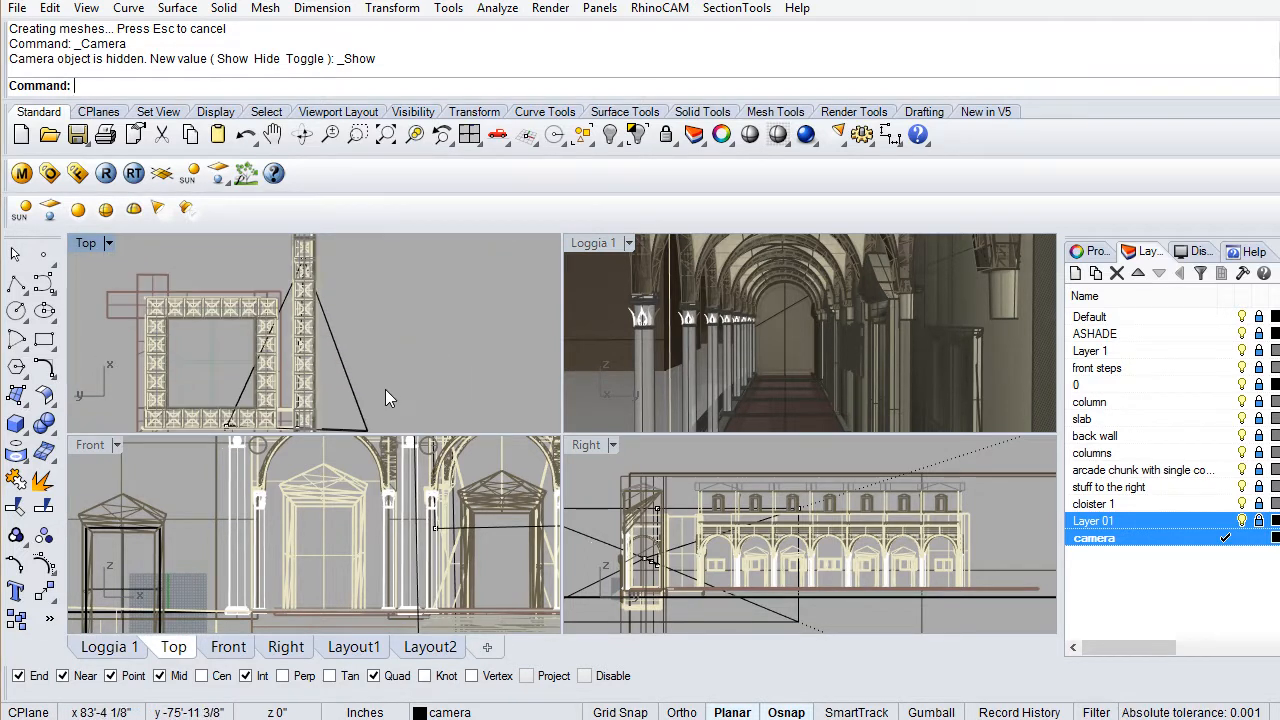
right_click_drag(362, 334, 406, 314)
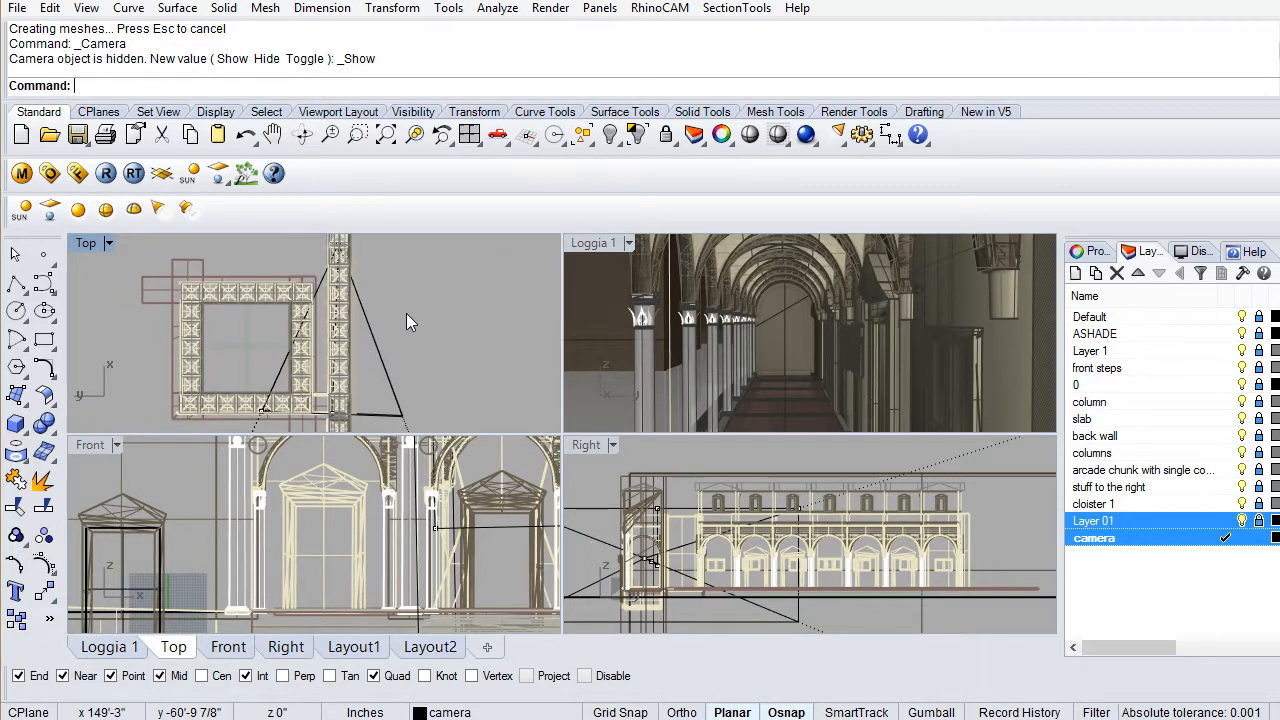
scroll(406, 313, "down", 3)
scroll(271, 487, "down", 3)
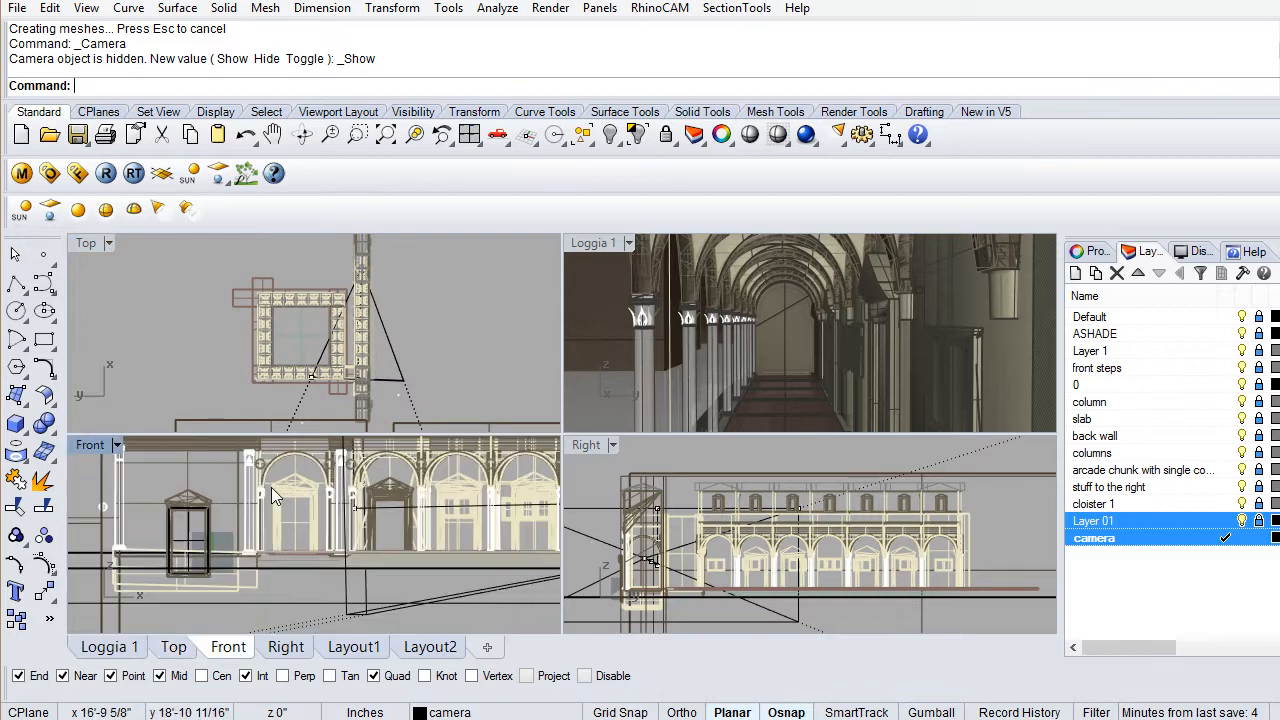
scroll(271, 487, "down", 5)
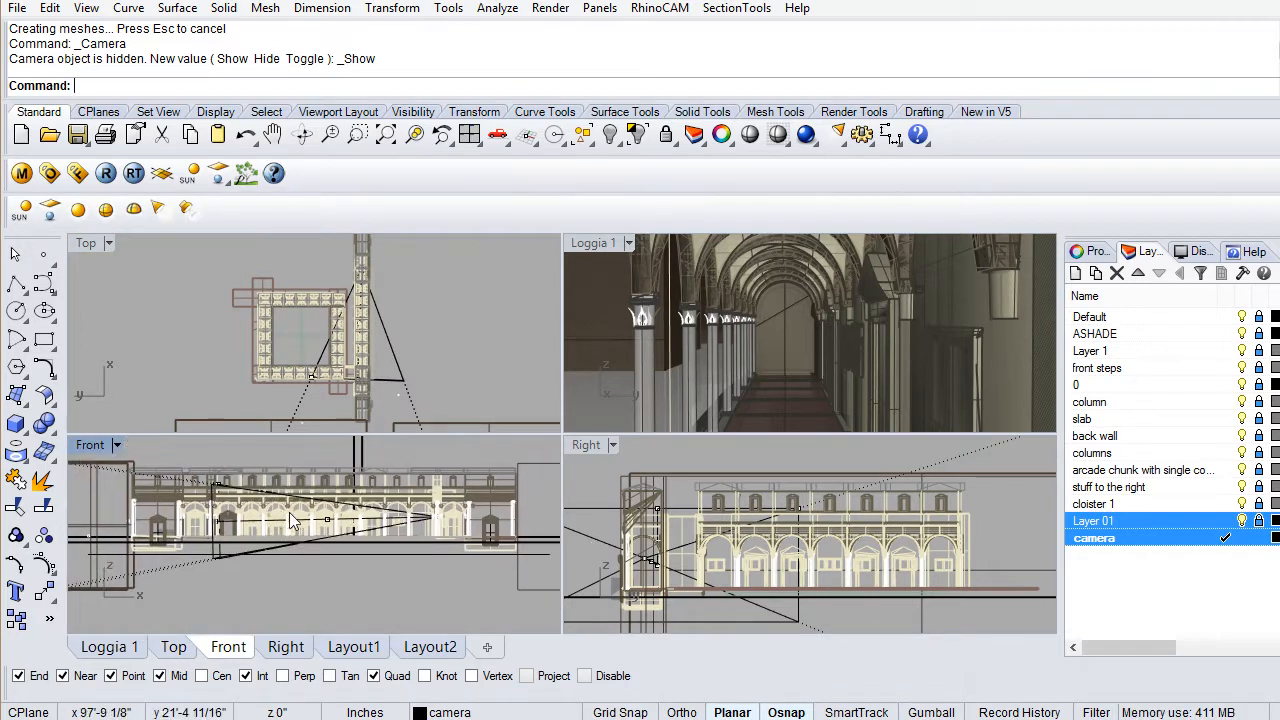
scroll(273, 549, "up", 4)
scroll(273, 548, "down", 4)
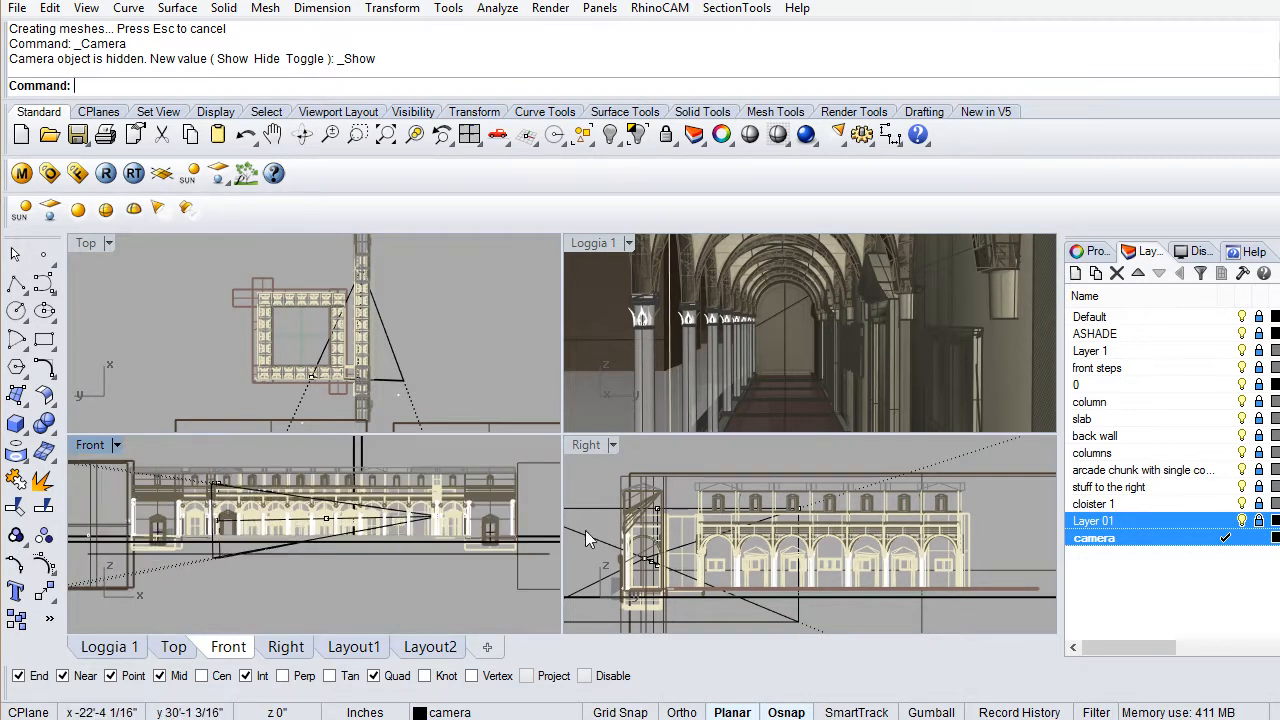
scroll(591, 490, "down", 5)
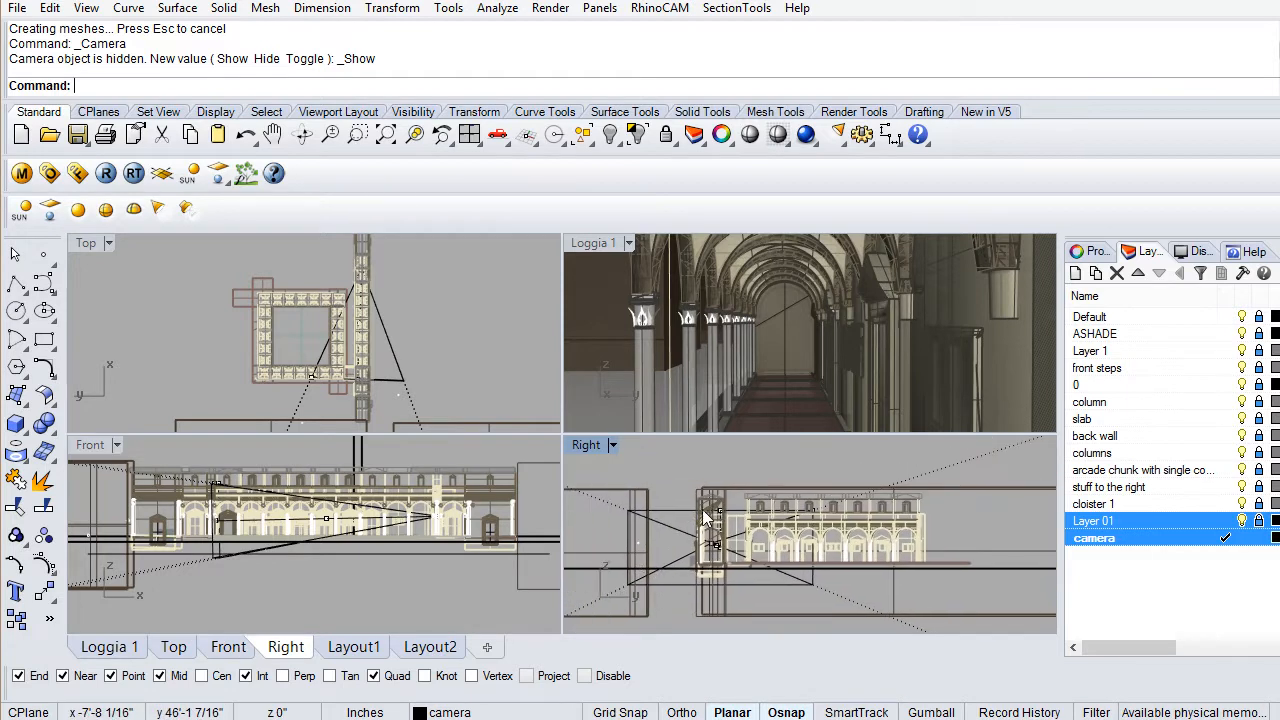
scroll(704, 518, "up", 3)
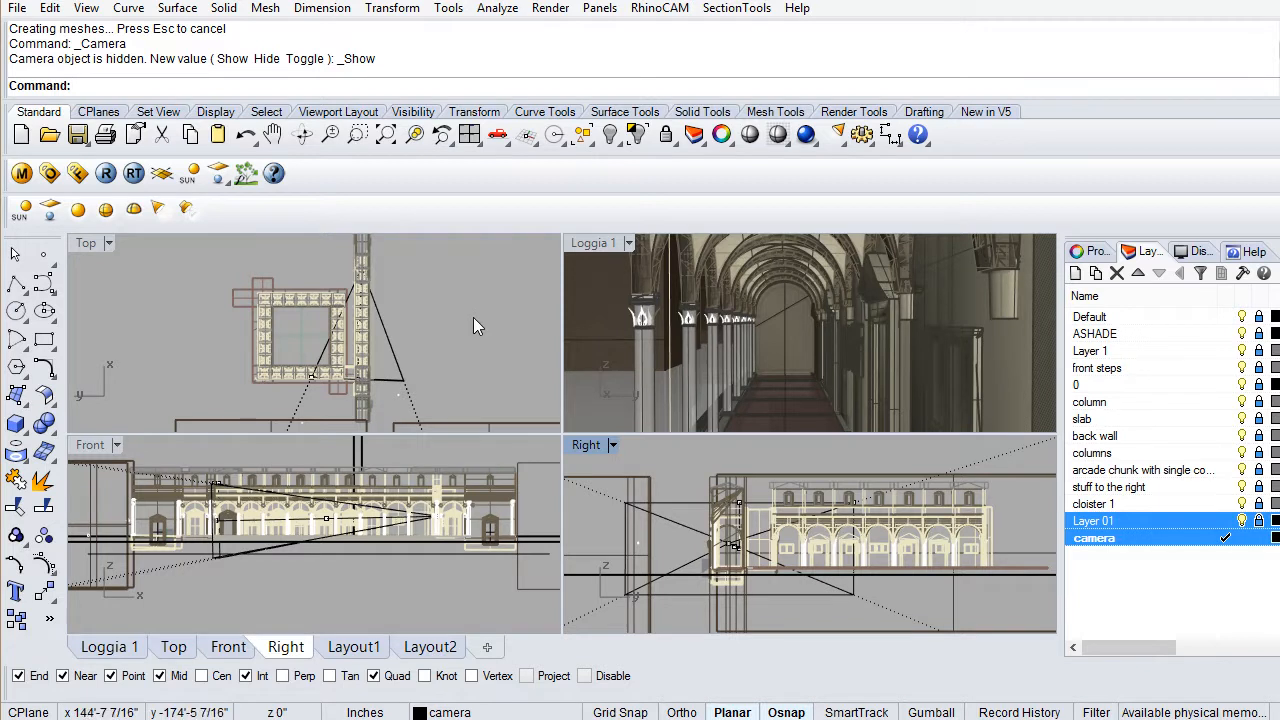
Move the whole camera by its midpoint in the Top view, out of the loggia into the open space beside the building.
scroll(473, 317, "up", 2)
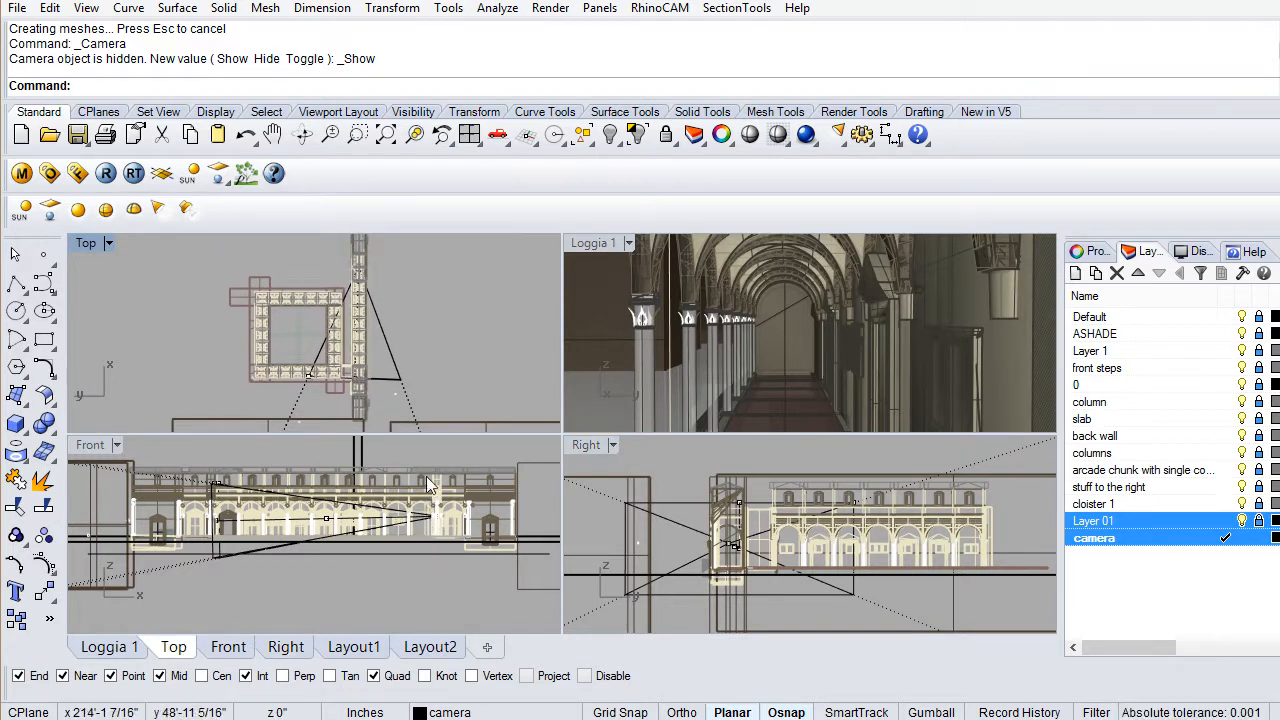
right_click_drag(414, 357, 357, 376)
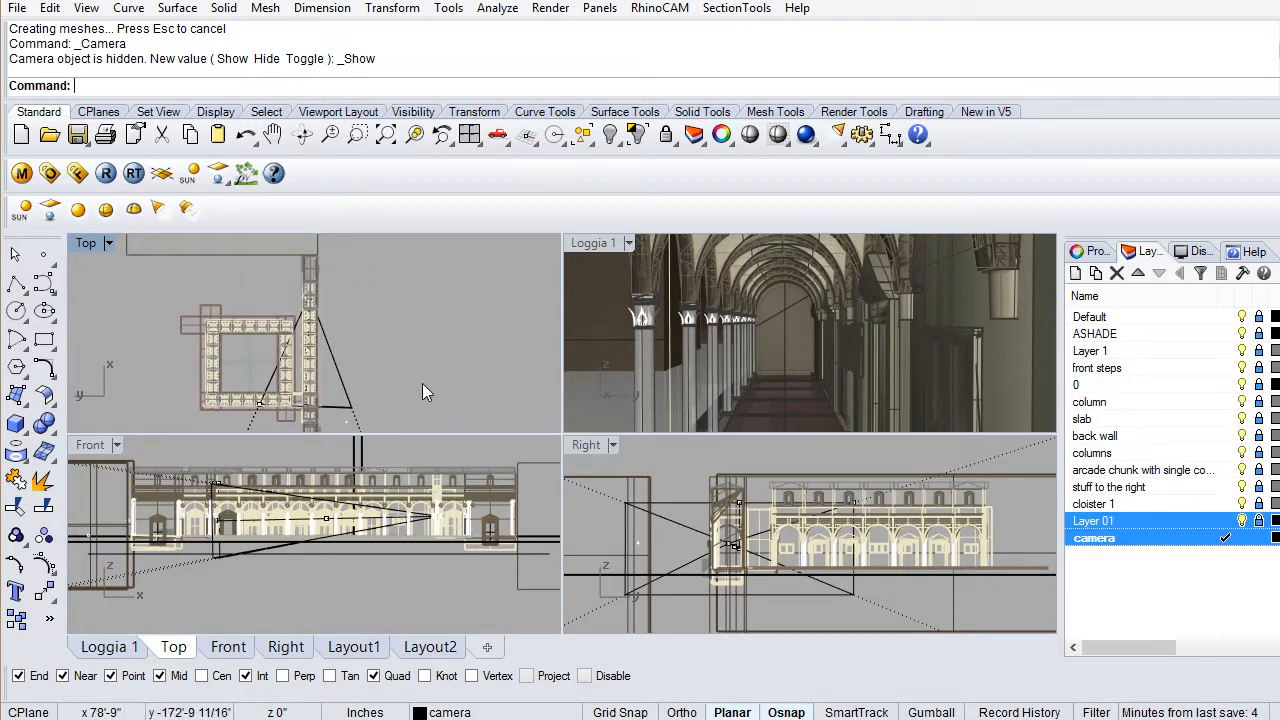
left_click(306, 324)
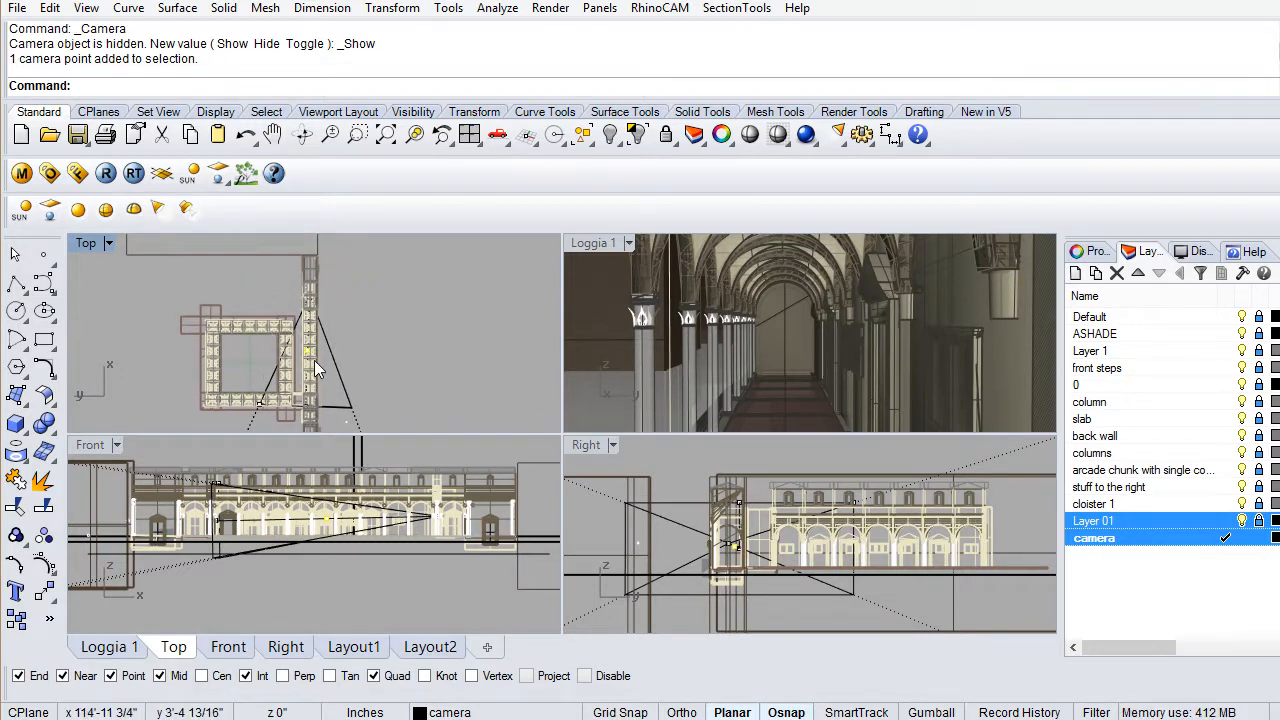
left_click_drag(314, 356, 444, 354)
scroll(455, 355, "down", 4)
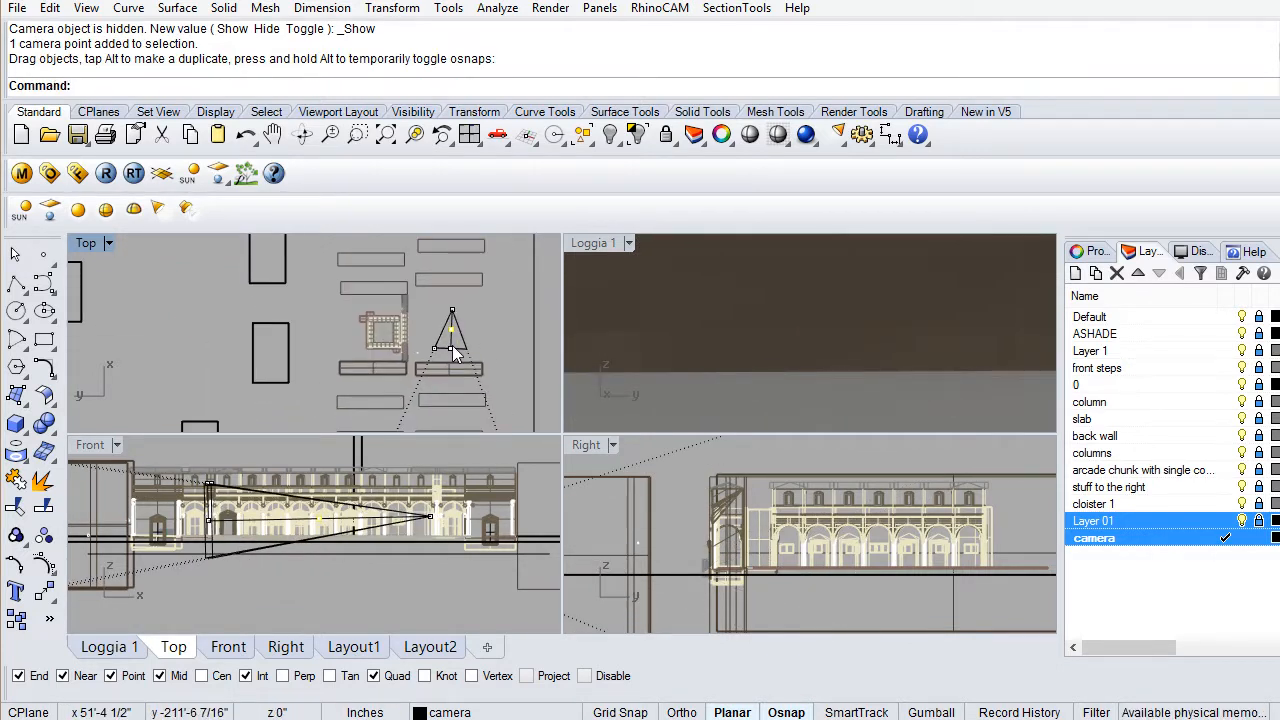
Swing the camera's target point in the Top view so that the camera faces the arcaded facade at an angle.
left_click(450, 357)
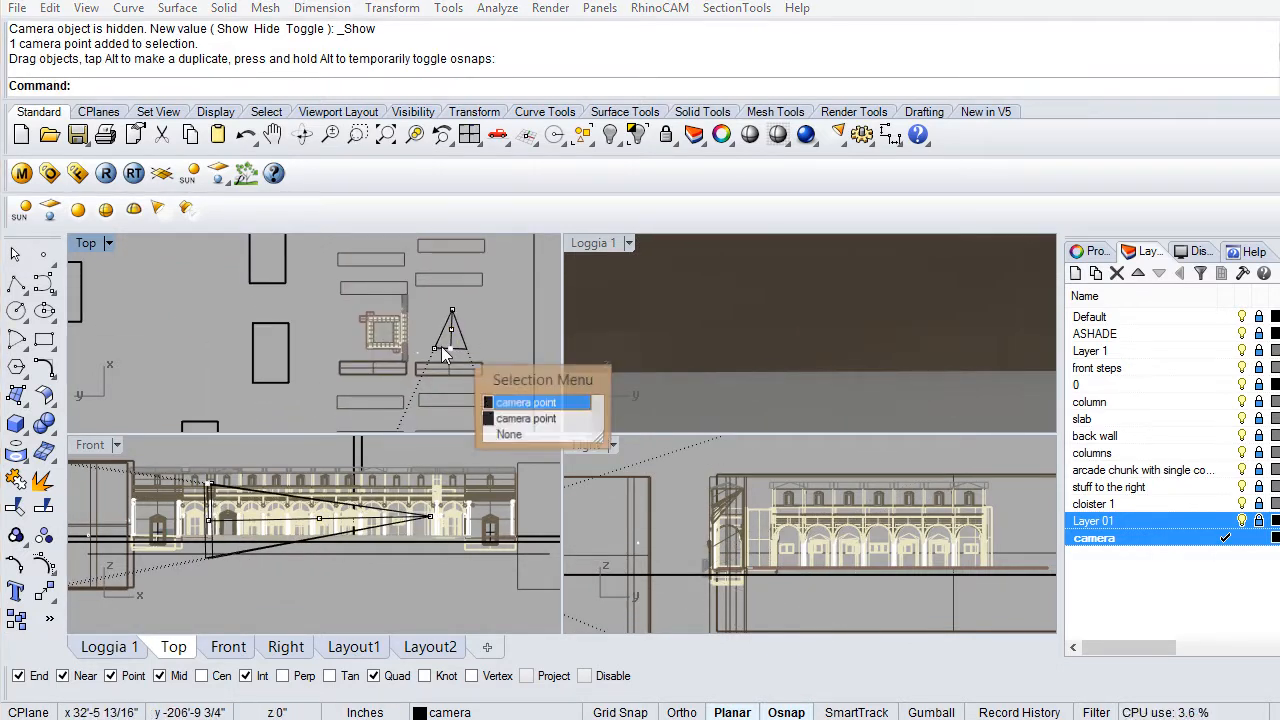
key("Escape")
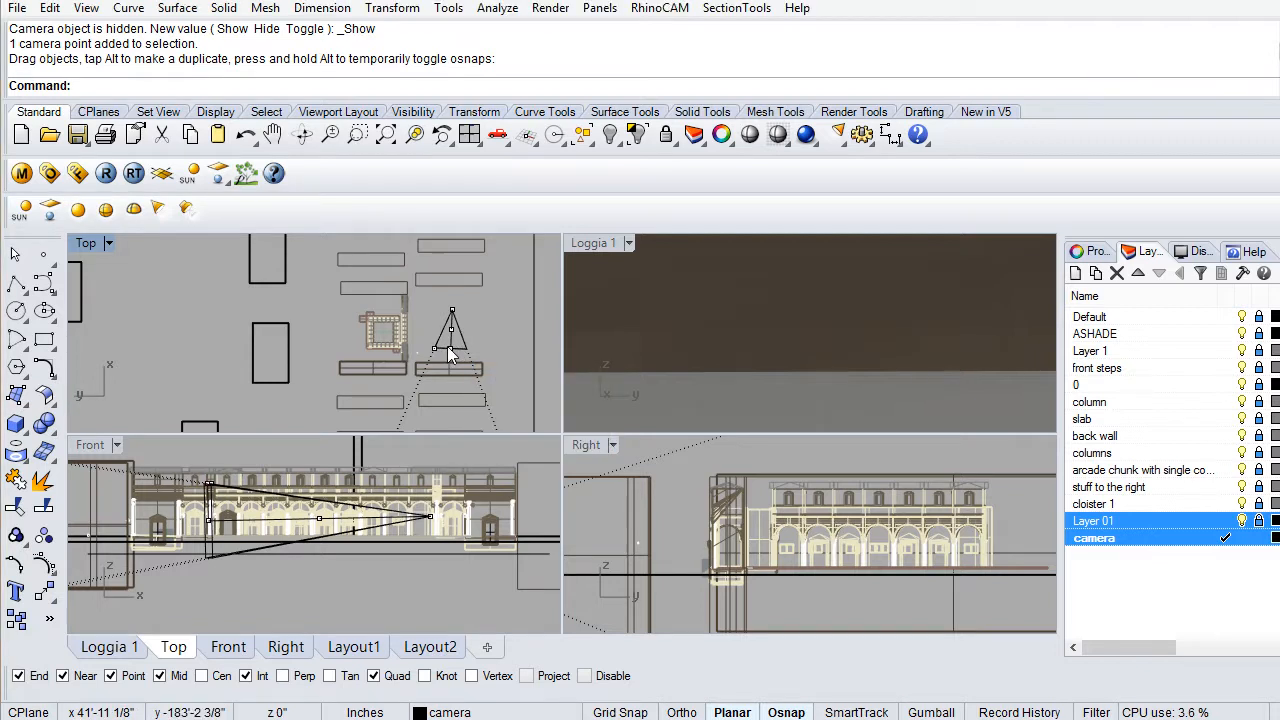
scroll(448, 350, "up", 5)
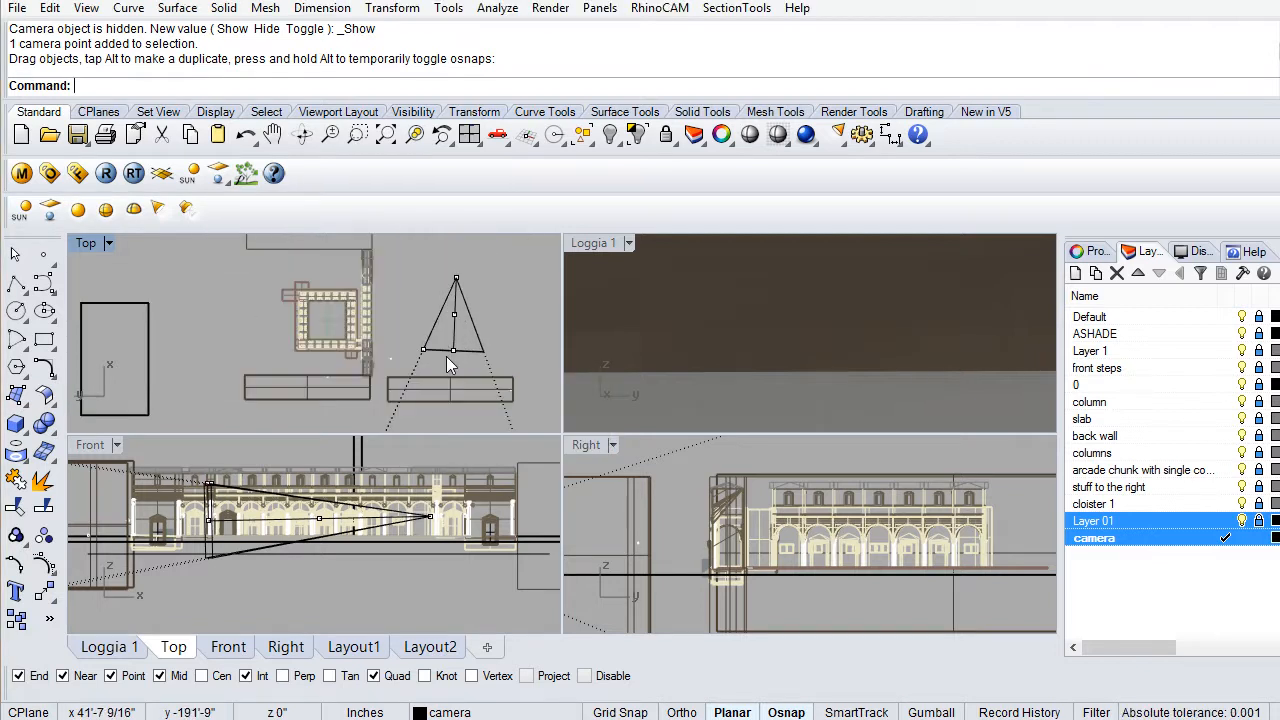
left_click(210, 520)
left_click_drag(453, 351, 352, 338)
left_click_drag(366, 341, 398, 342)
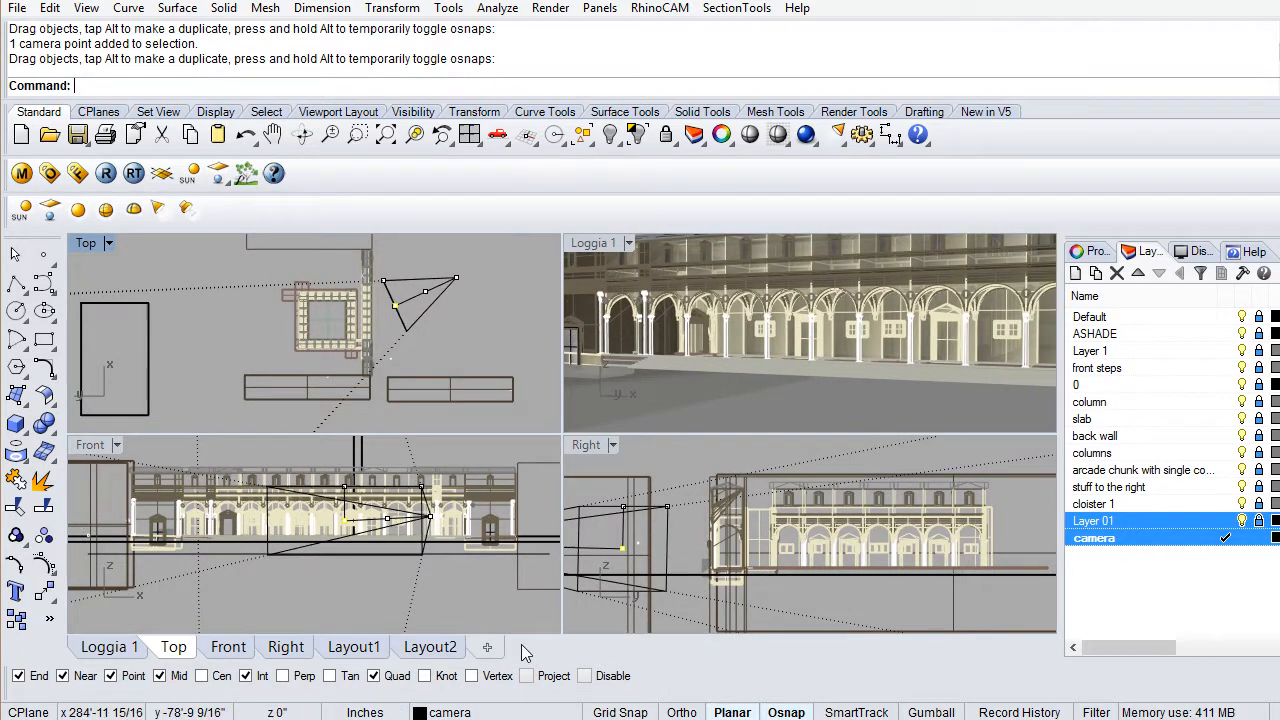
With object snaps disabled, shift the camera target onto the facade side of the cloister and raise it slightly in the Right view.
left_click(585, 676)
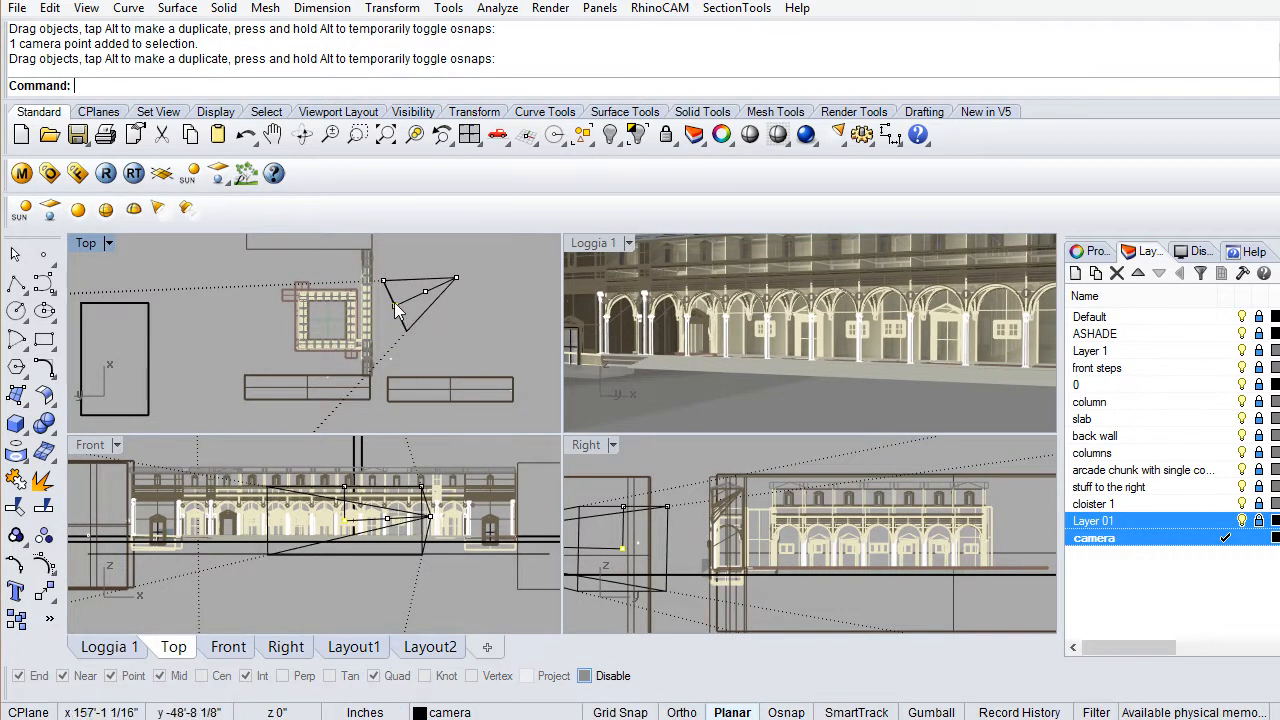
mouse_move(396, 308)
left_mouse_down()
mouse_move(363, 312)
mouse_move(354, 336)
mouse_move(354, 300)
mouse_move(356, 336)
left_mouse_up()
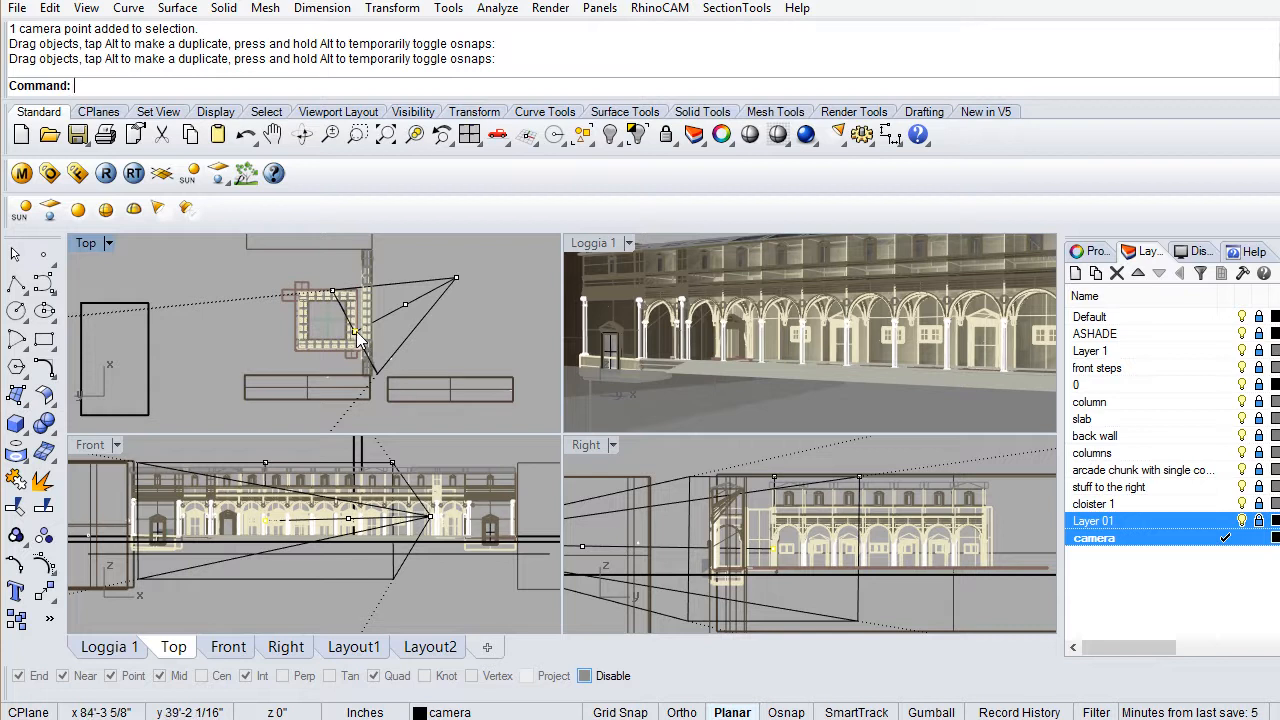
mouse_move(360, 336)
left_mouse_down()
mouse_move(354, 318)
mouse_move(354, 330)
left_mouse_up()
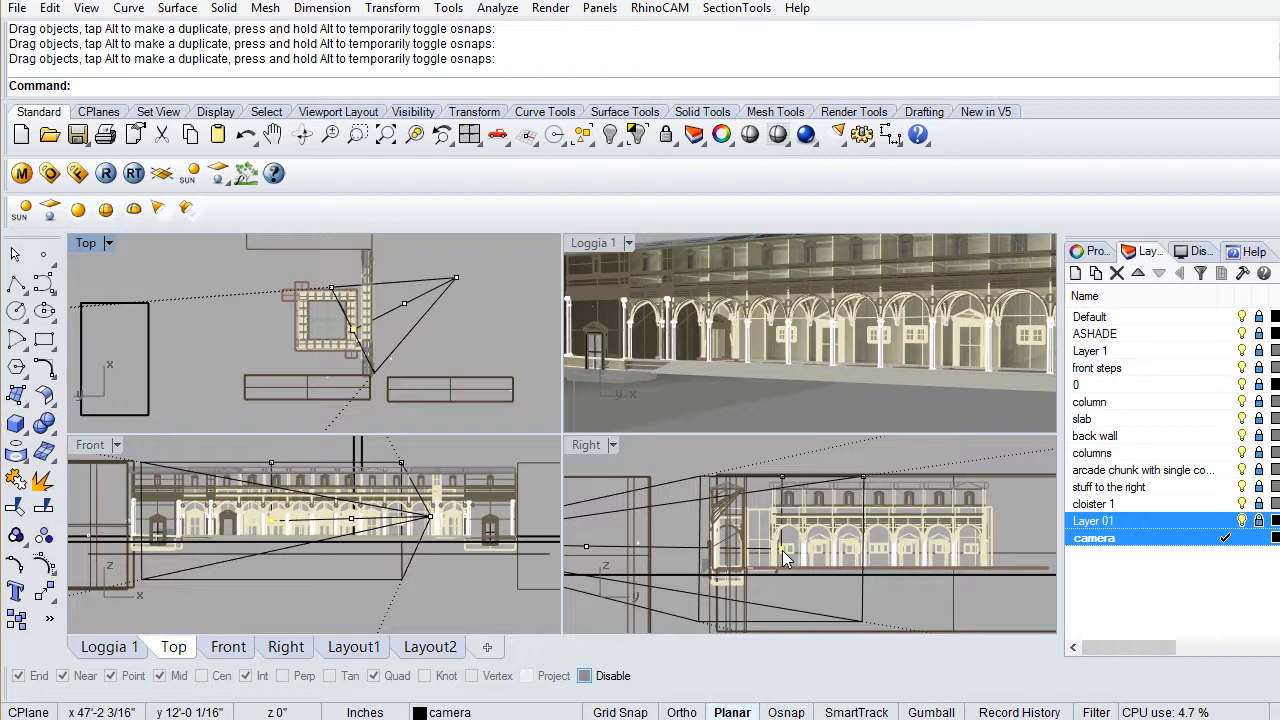
mouse_move(782, 550)
left_mouse_down()
mouse_move(782, 507)
mouse_move(783, 566)
mouse_move(777, 533)
left_mouse_up()
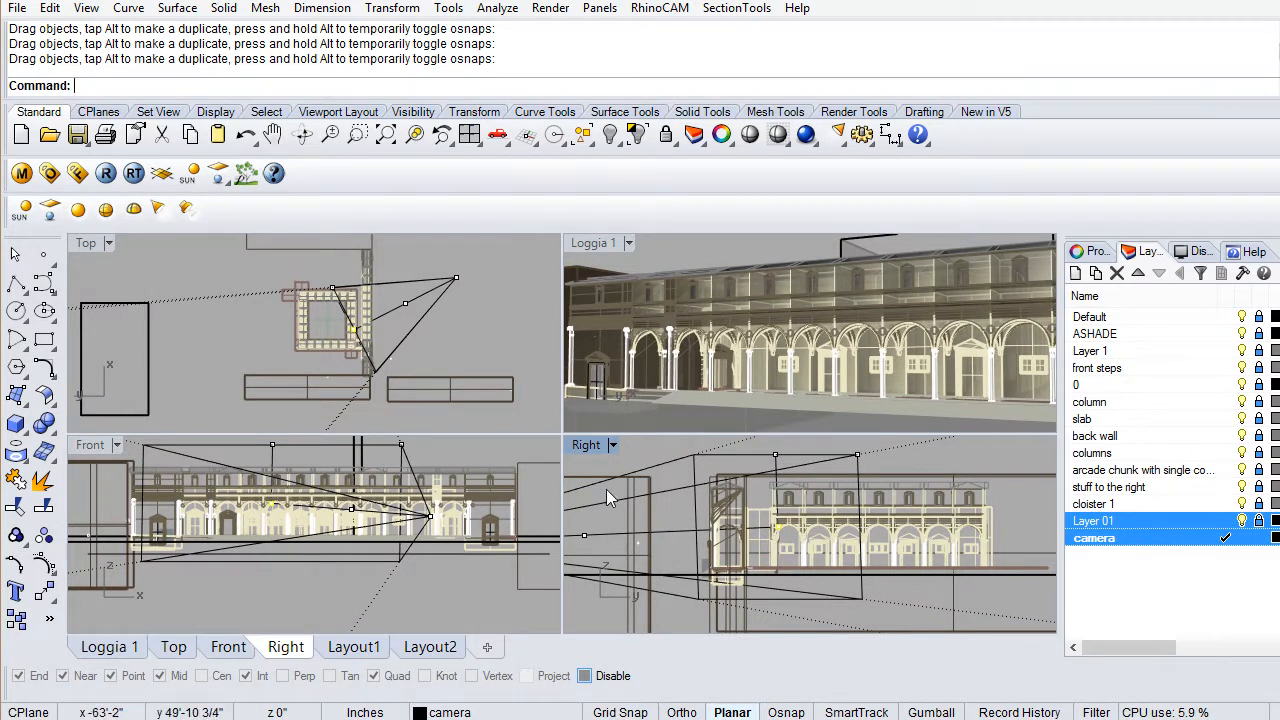
Move the camera location point farther from the facade in the Top view, then slightly closer to frame the whole arcade.
right_click_drag(462, 323, 424, 341)
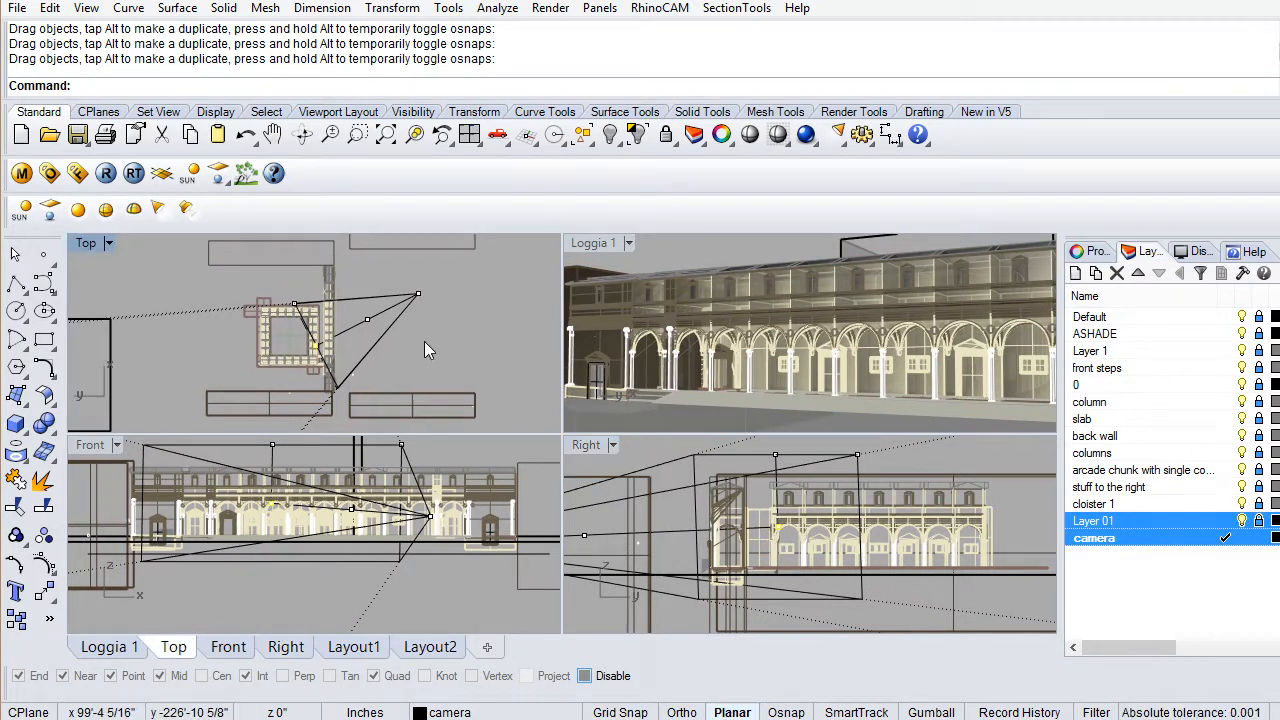
left_click(419, 296)
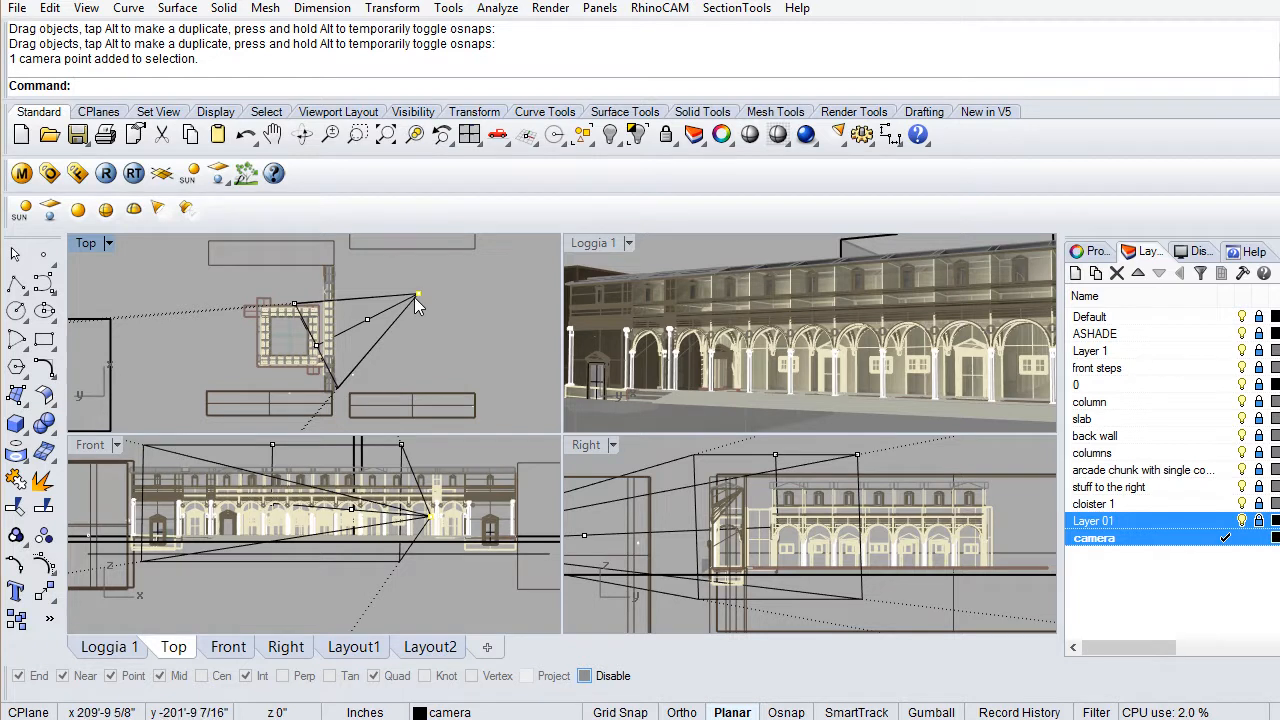
left_click_drag(418, 295, 501, 262)
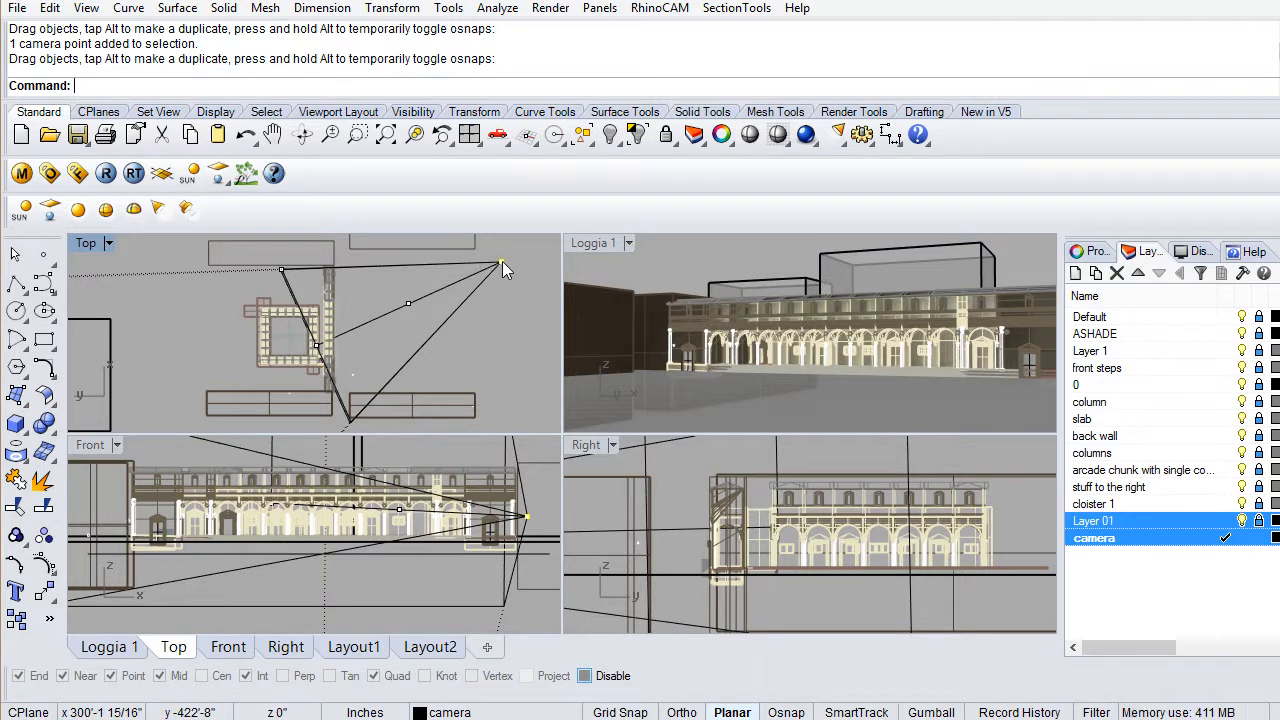
mouse_move(502, 261)
left_mouse_down()
mouse_move(513, 388)
mouse_move(531, 403)
mouse_move(517, 284)
mouse_move(503, 266)
mouse_move(471, 266)
left_mouse_up()
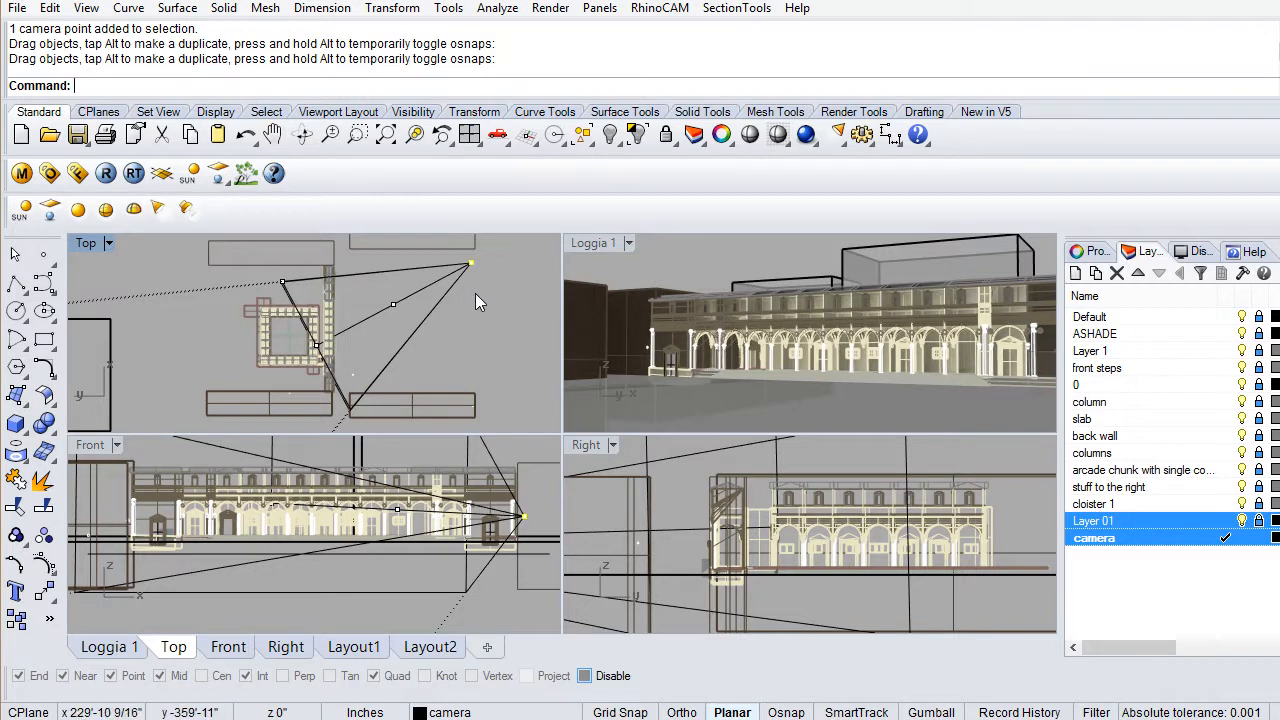
mouse_move(475, 293)
right_mouse_down()
mouse_move(481, 310)
mouse_move(489, 300)
right_mouse_up()
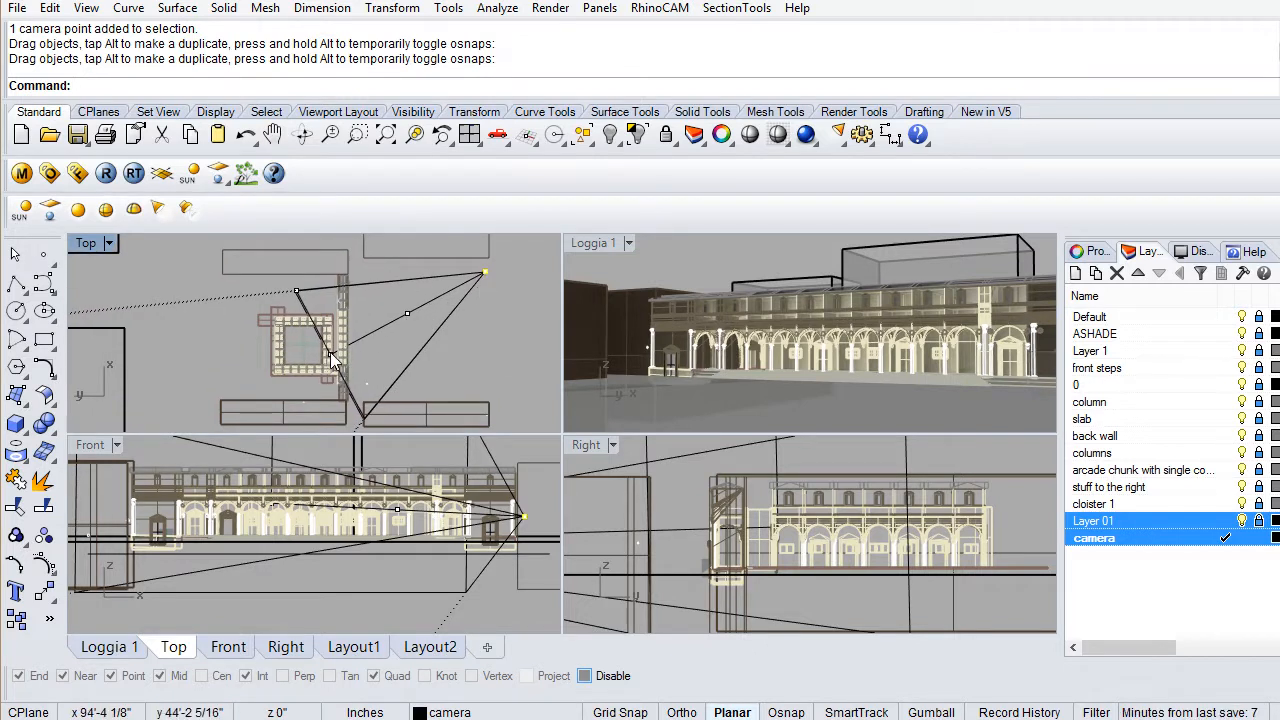
Shift the whole camera slightly toward the cloister by its midpoint in the Top view.
left_click(408, 315)
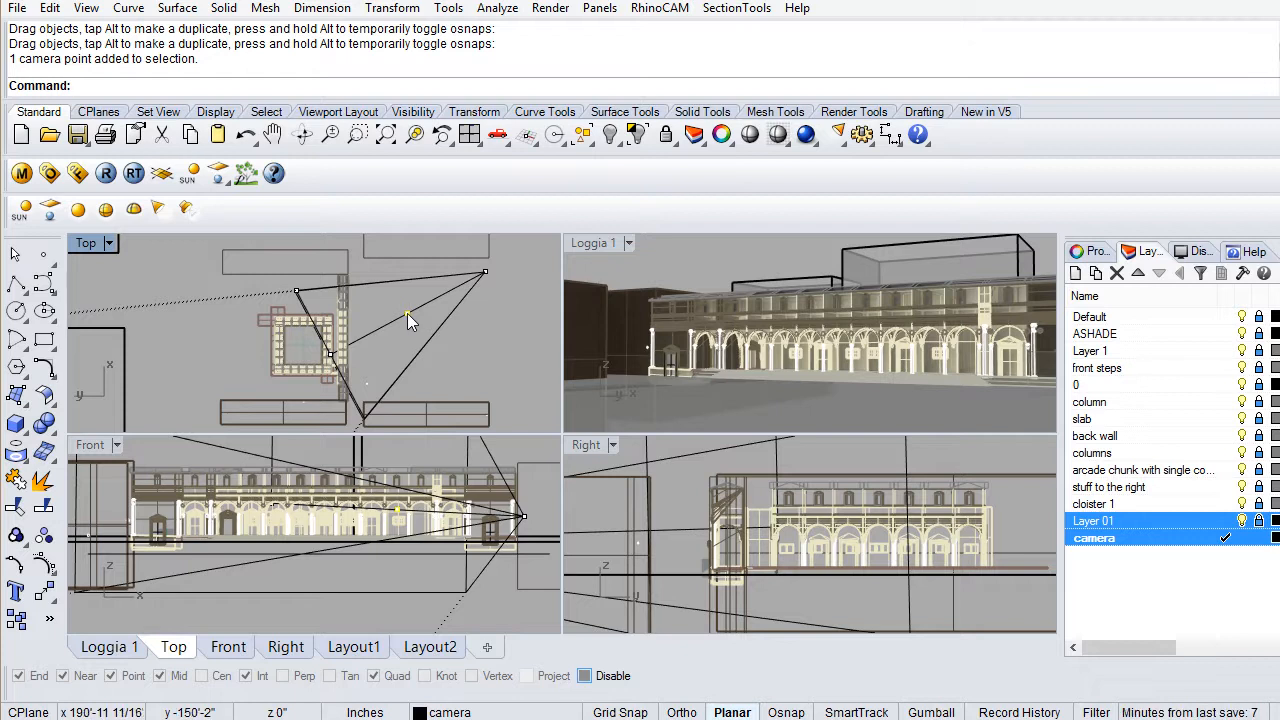
mouse_move(403, 316)
left_mouse_down()
mouse_move(366, 347)
mouse_move(442, 298)
mouse_move(455, 358)
mouse_move(408, 281)
mouse_move(417, 316)
mouse_move(390, 321)
left_mouse_up()
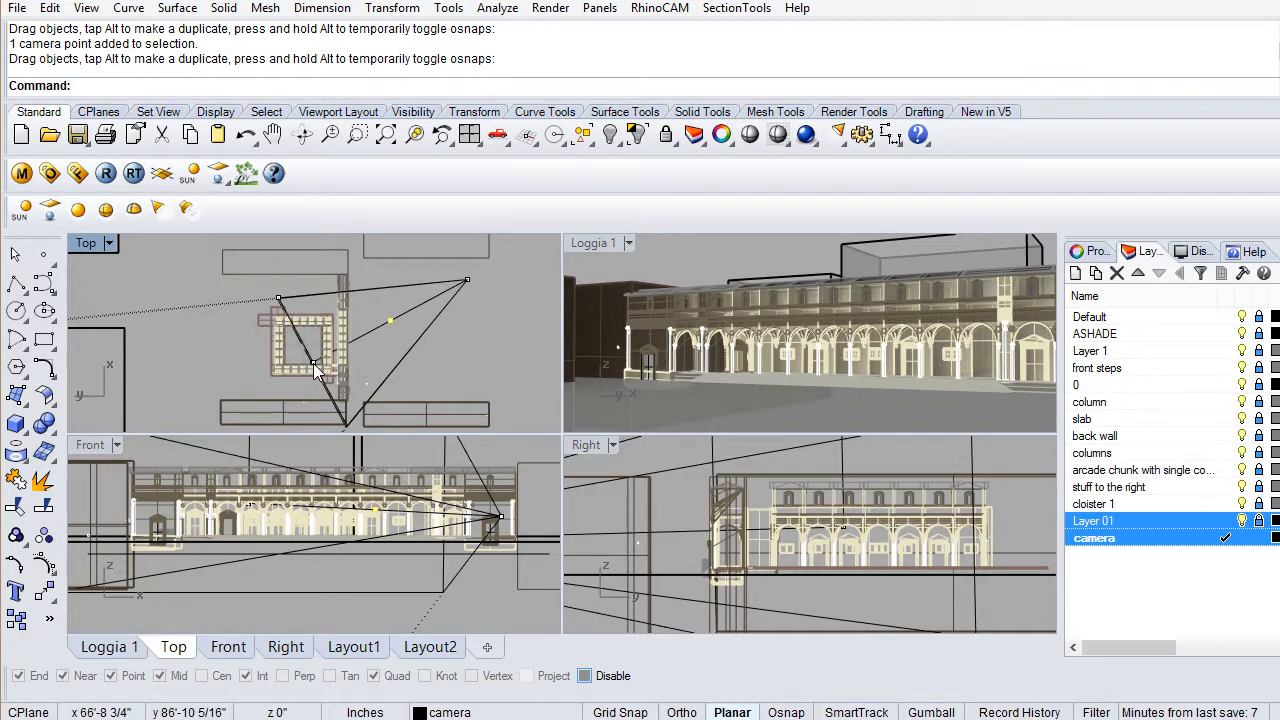
Tilt the camera sideways in the Top view by moving the roll point that overlaps the camera target.
scroll(315, 370, "up", 8)
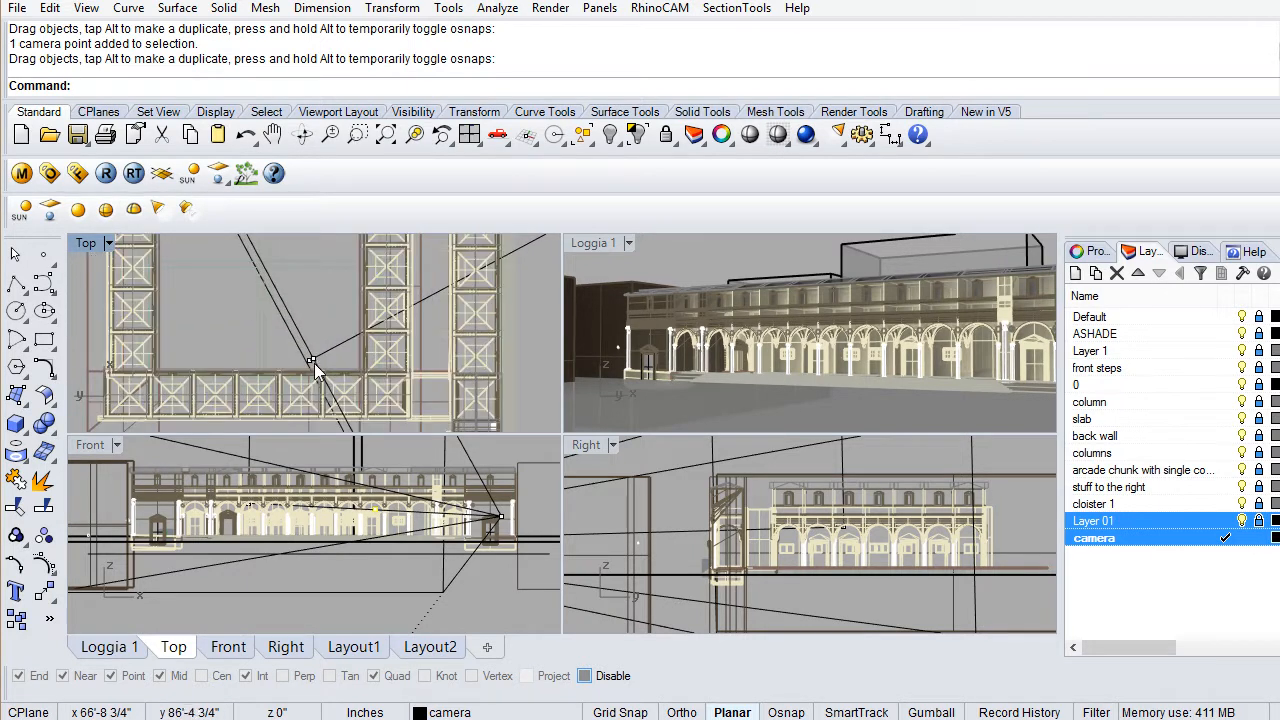
scroll(321, 364, "up", 4)
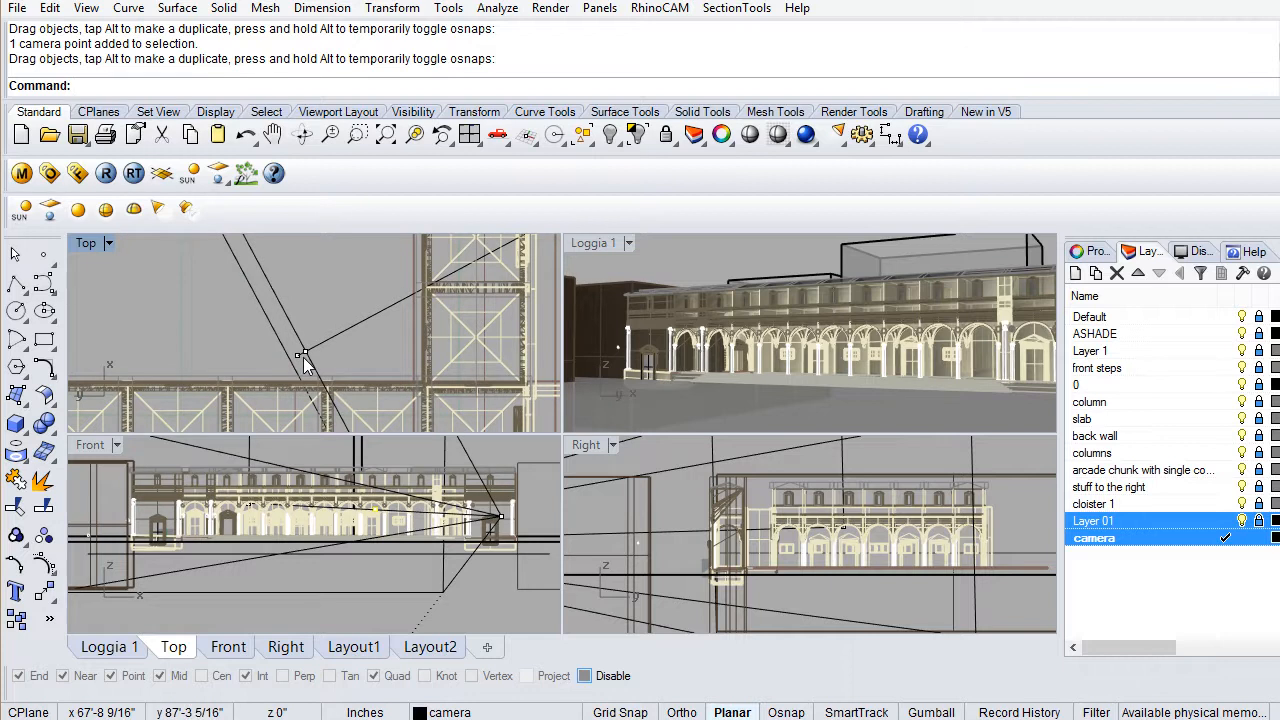
scroll(308, 358, "down", 2)
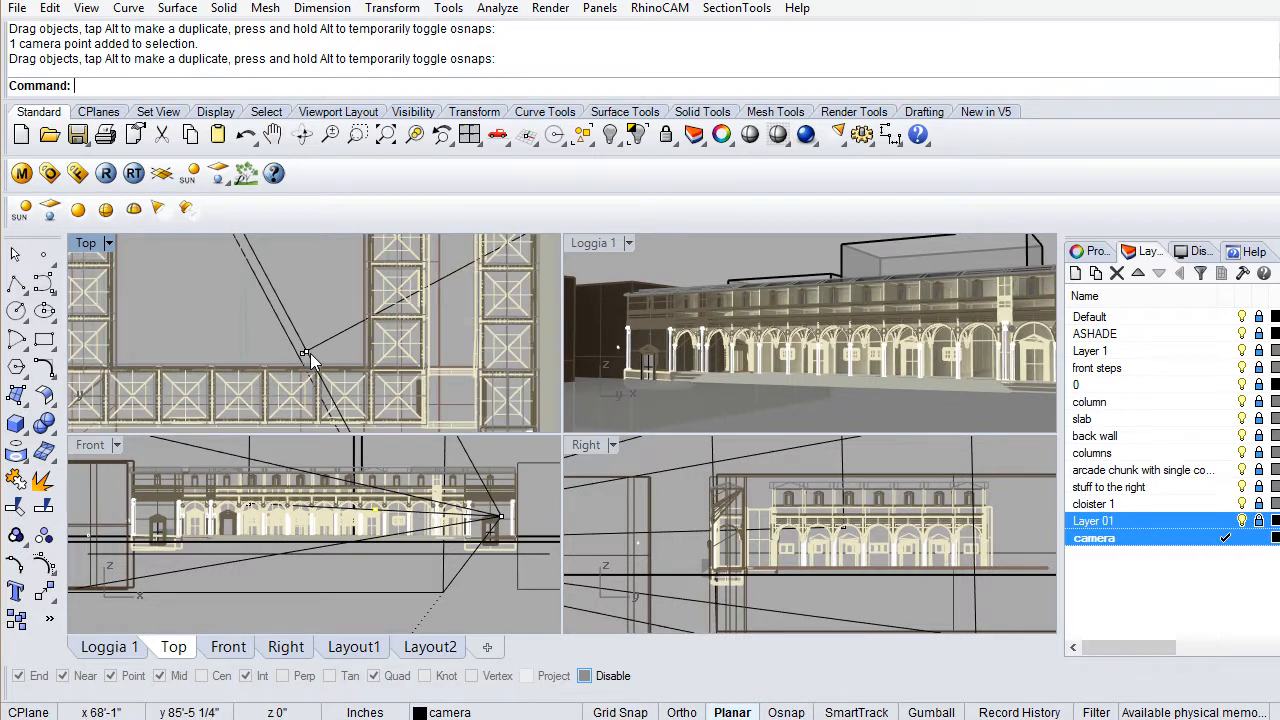
scroll(310, 356, "down", 2)
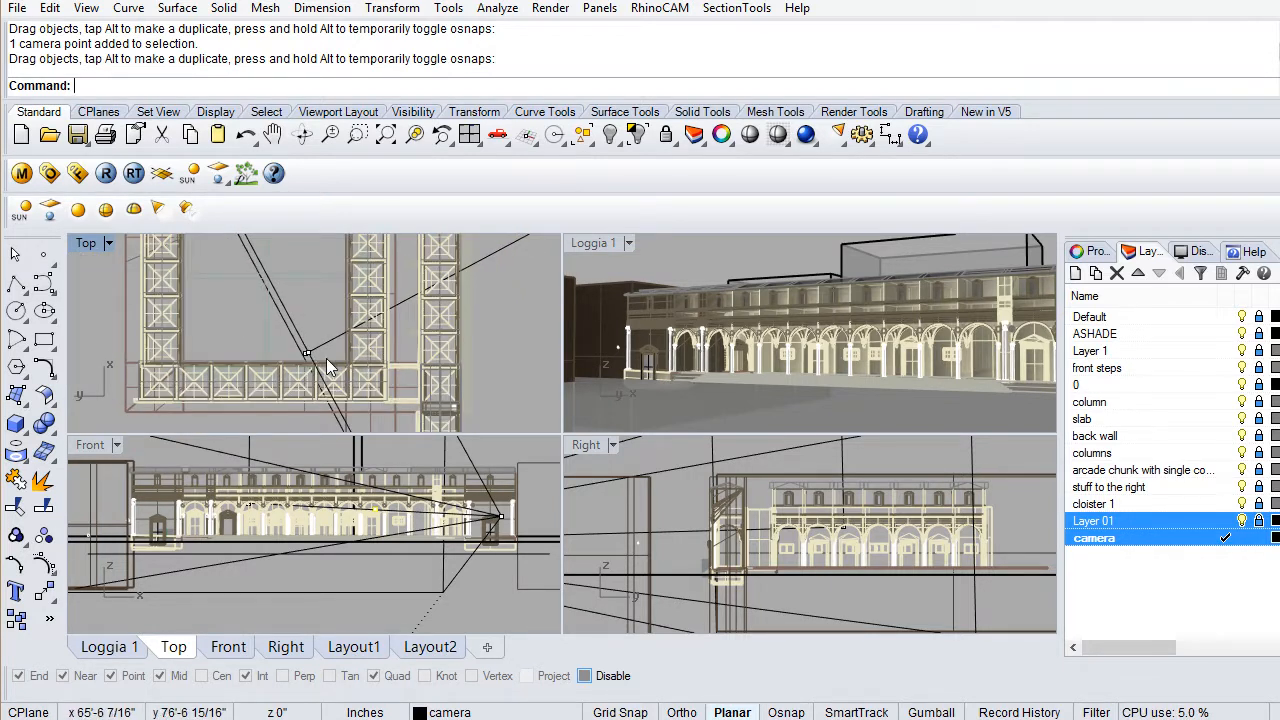
scroll(318, 358, "down", 3)
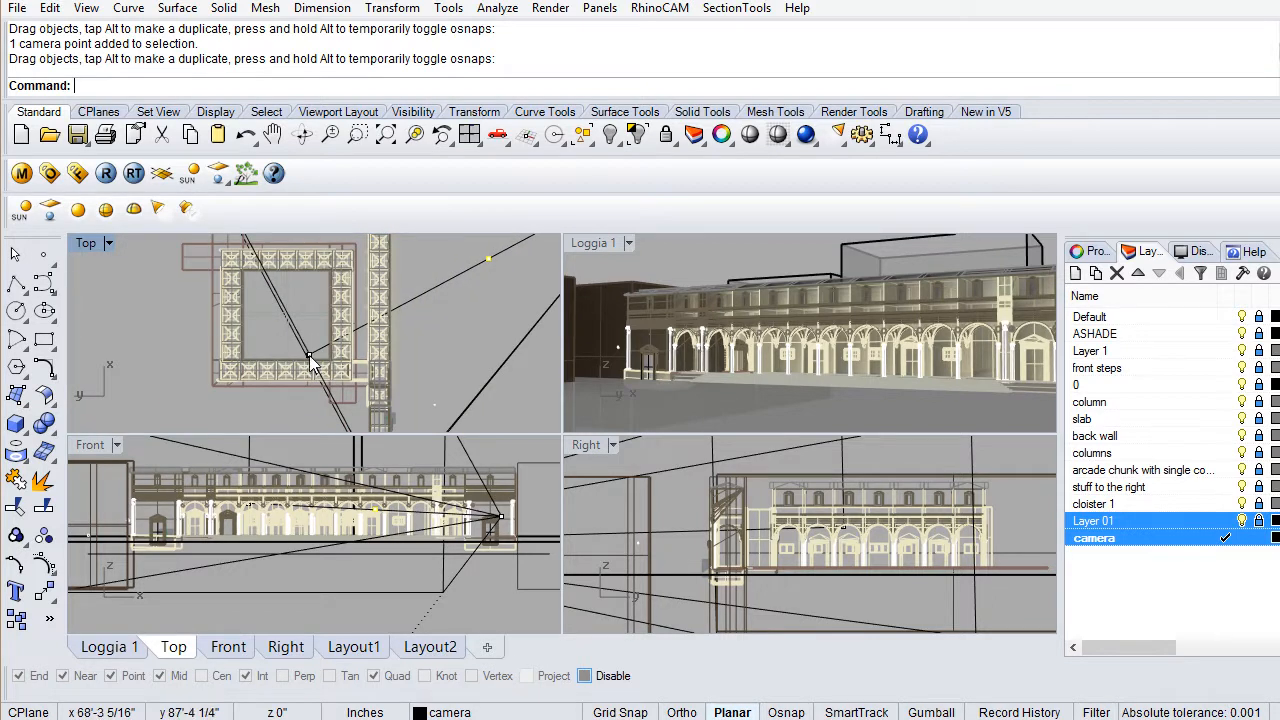
left_click(309, 357)
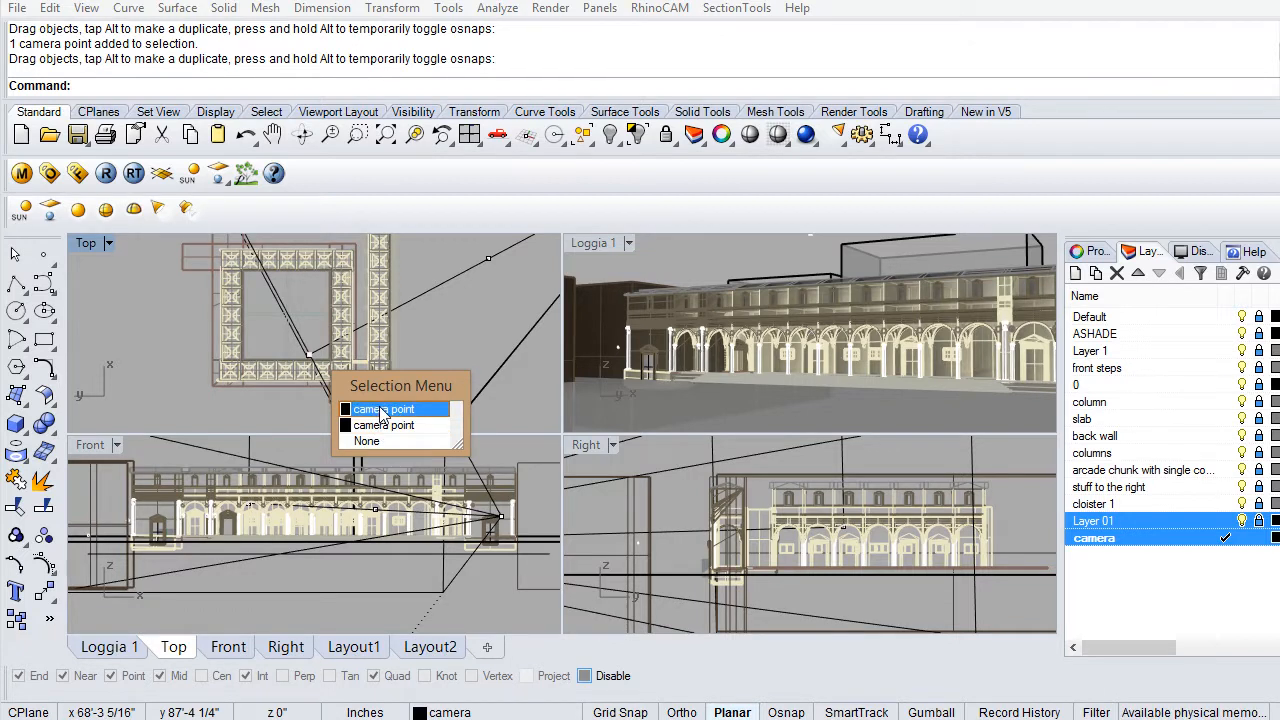
left_click(381, 424)
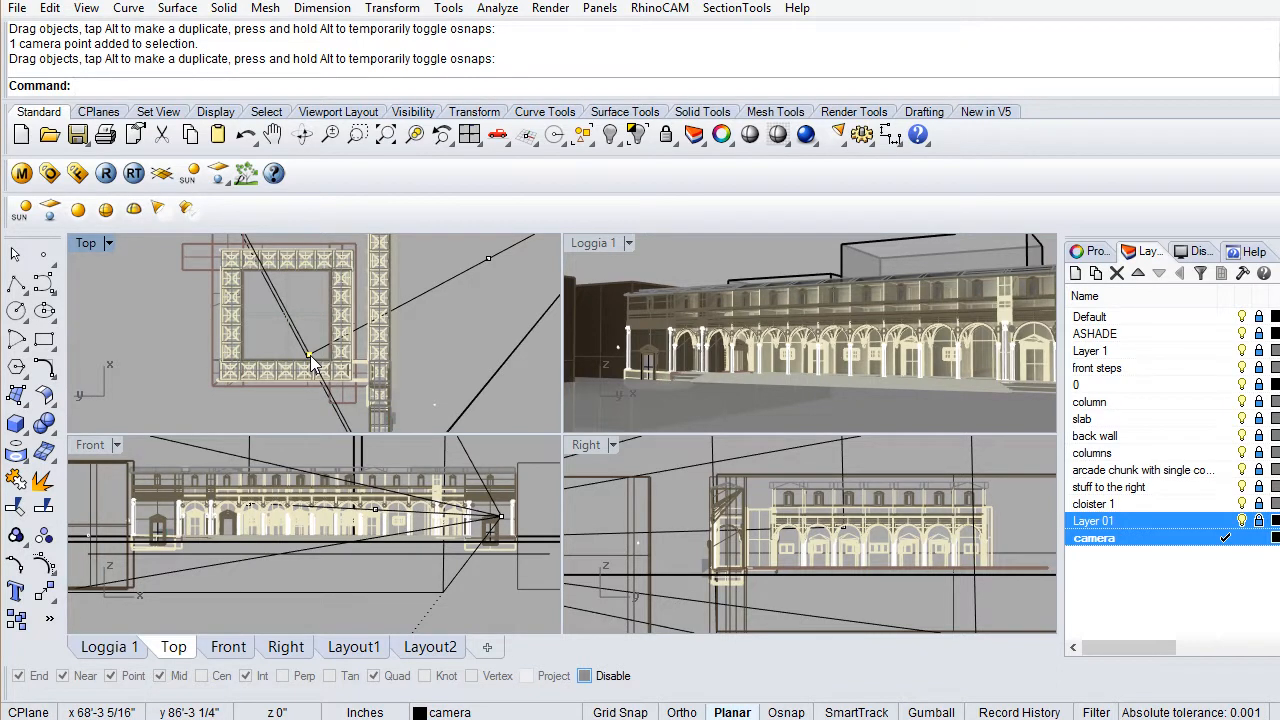
left_click_drag(313, 365, 314, 410)
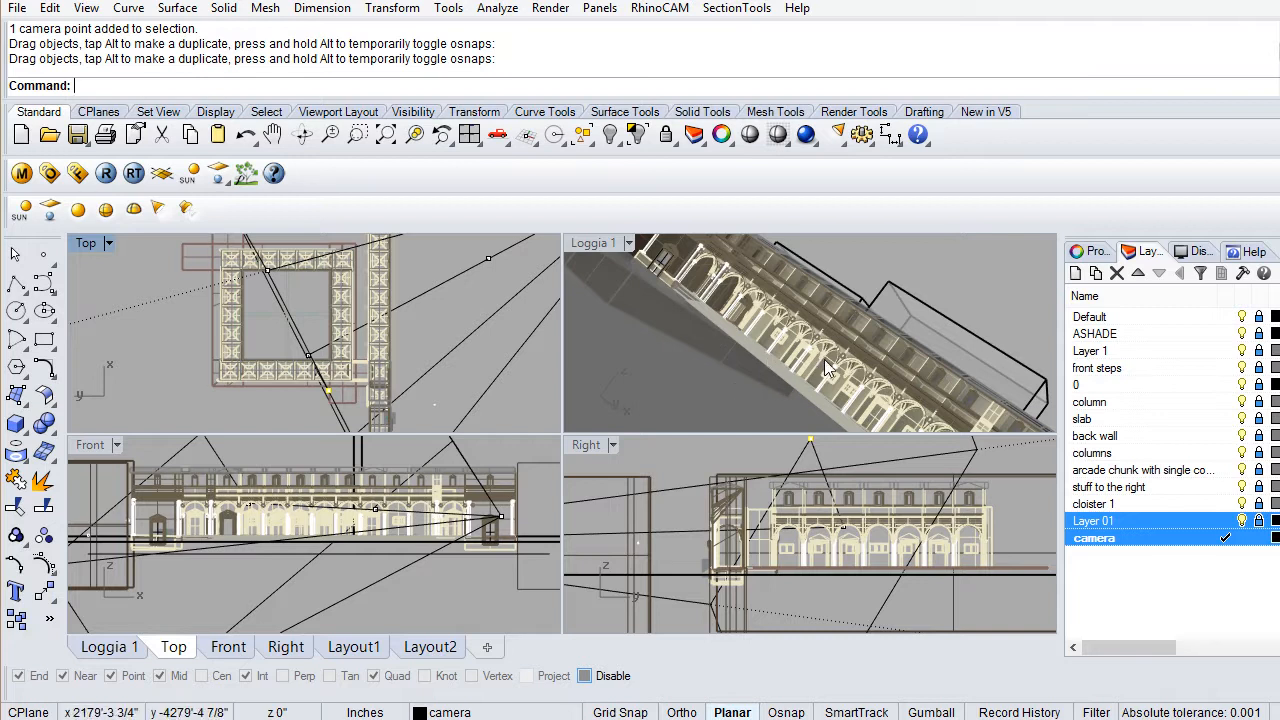
Level the Loggia 1 view by setting its camera rotation to 0 in the viewport properties.
left_click(629, 245)
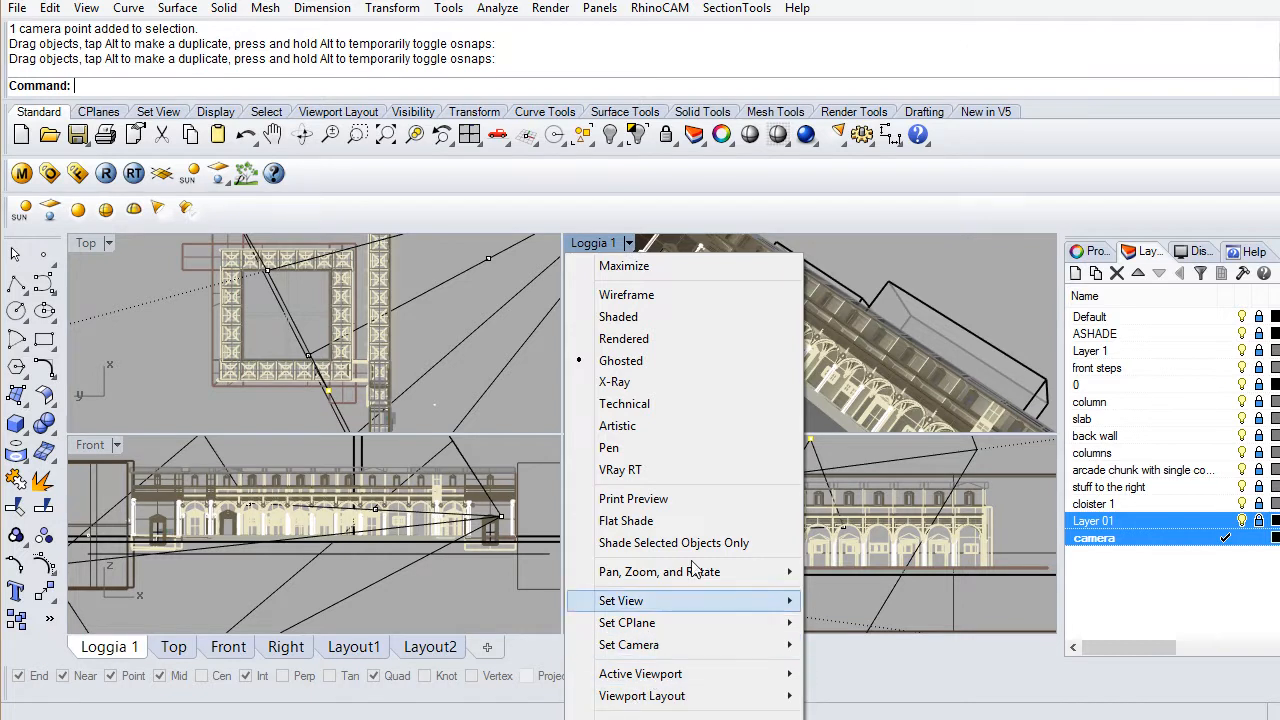
left_click(996, 278)
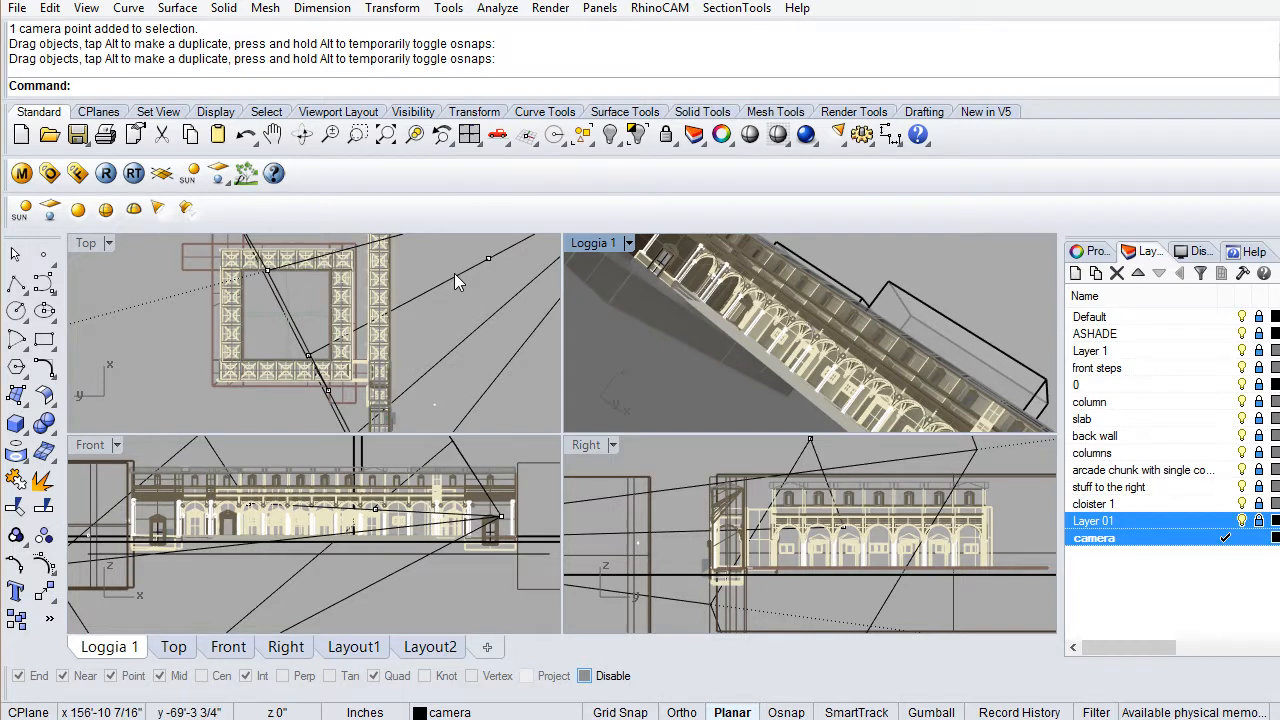
left_click(1095, 255)
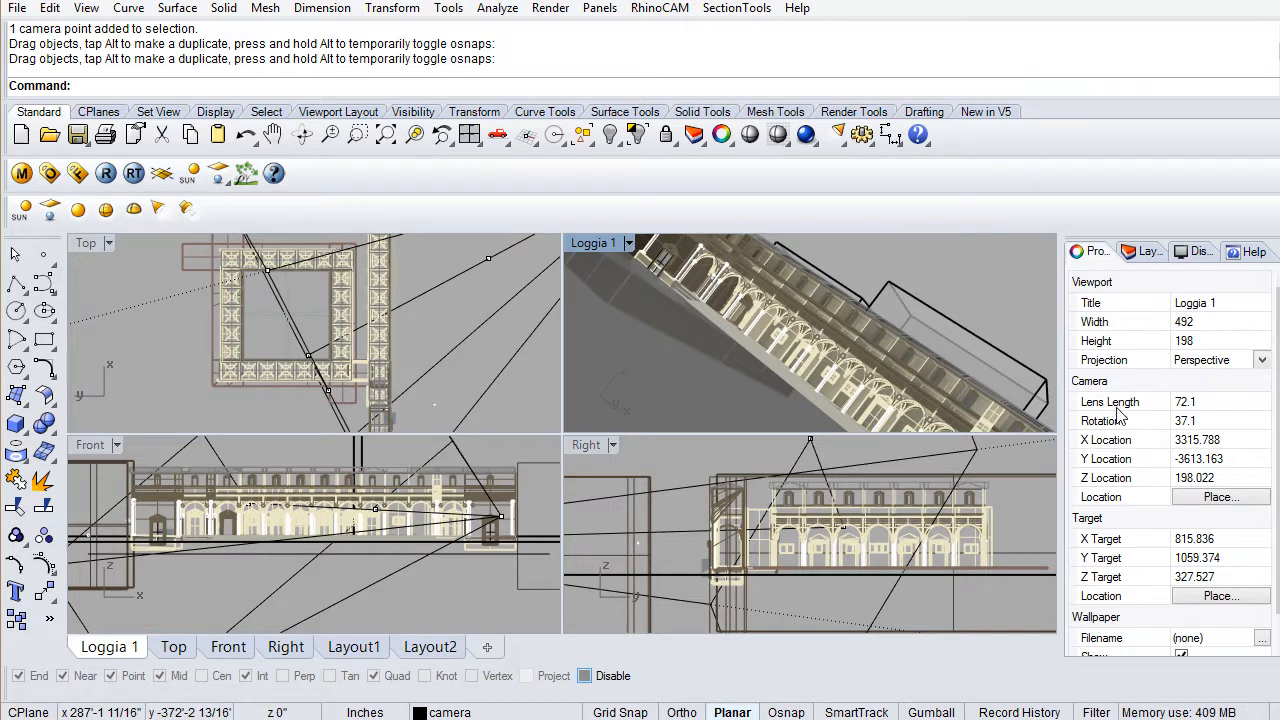
left_click(1203, 421)
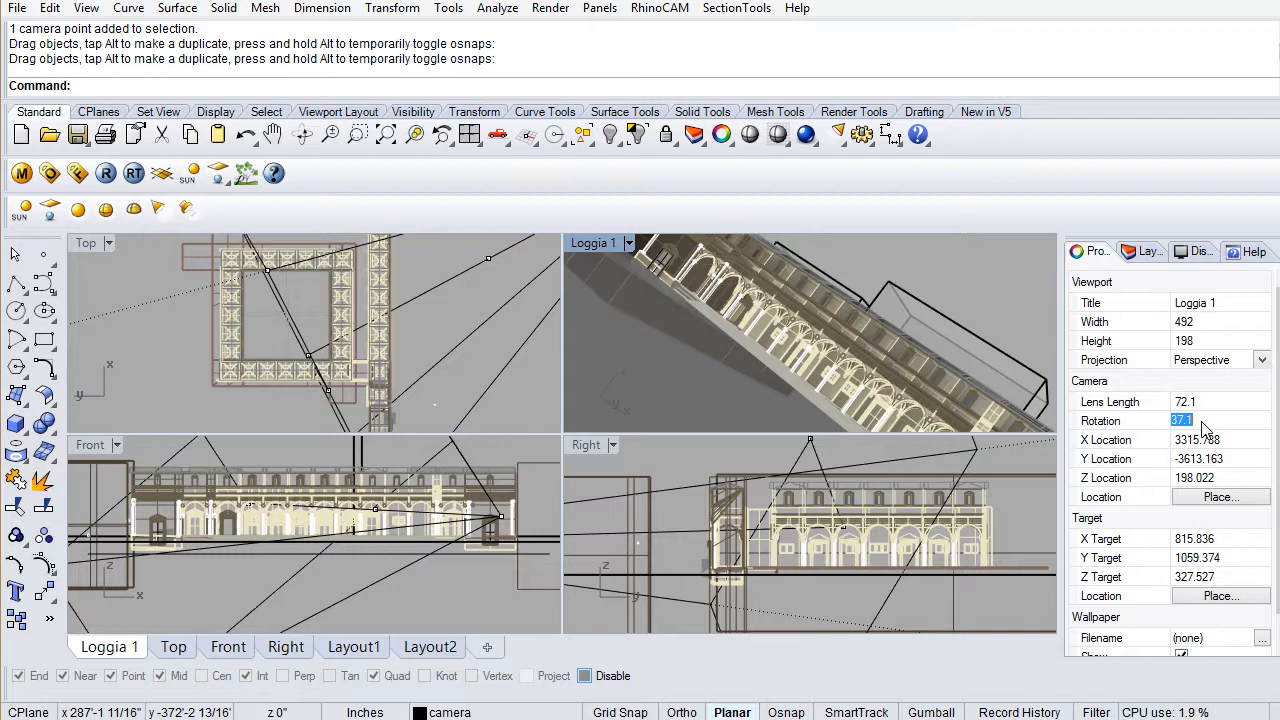
type("0")
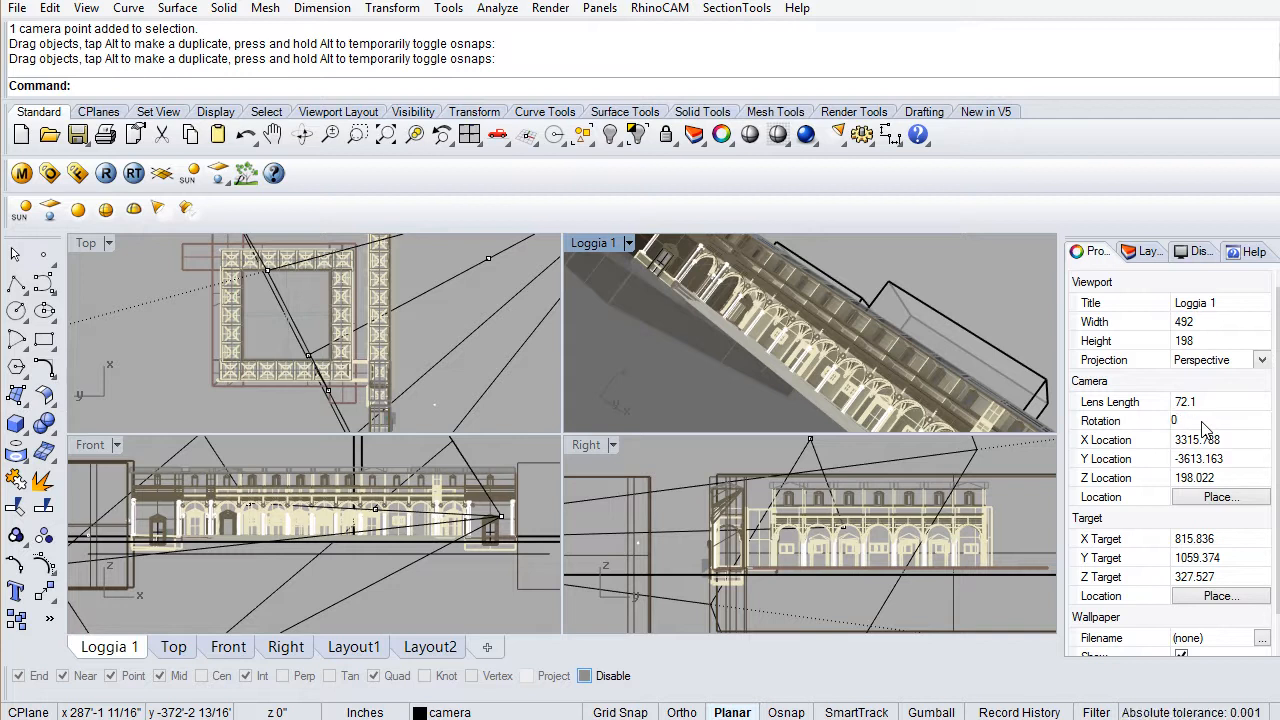
key("Return")
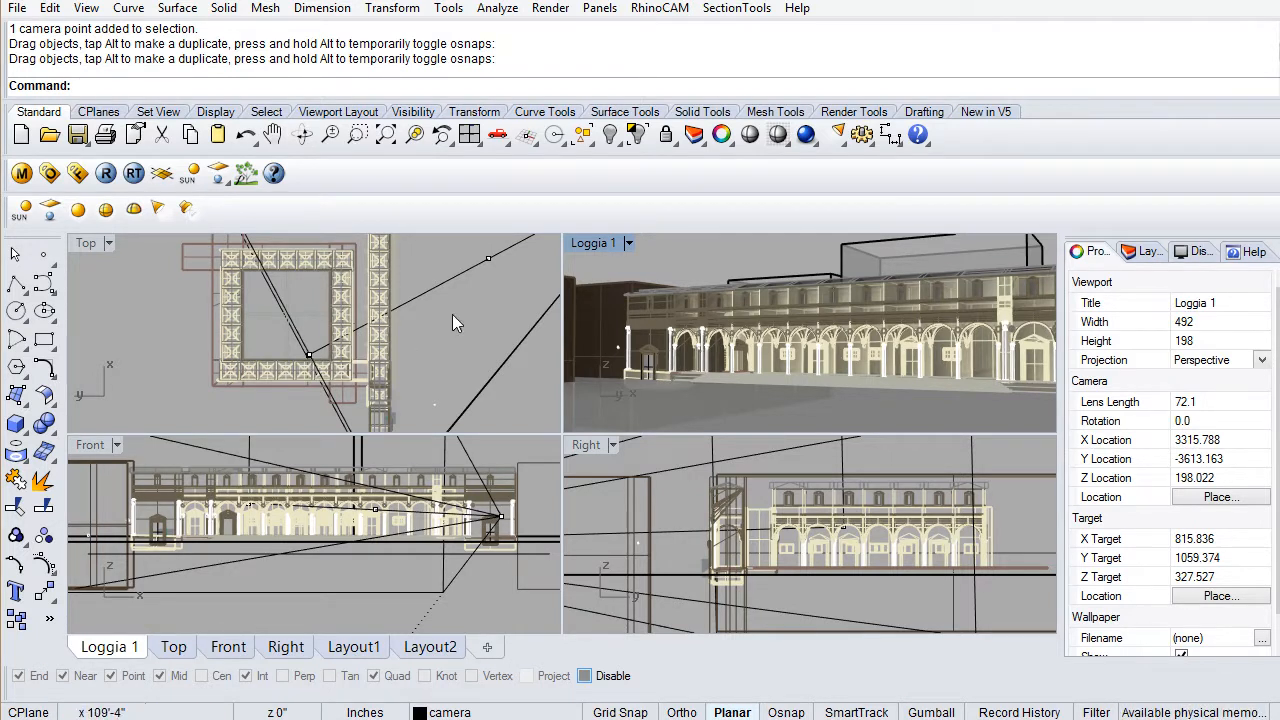
Widen the Loggia 1 camera's view cone by its upper corner point in the Front view, then narrow it to frame the arcade more tightly.
scroll(491, 279, "down", 2)
right_click_drag(491, 279, 407, 339)
scroll(407, 339, "down", 4)
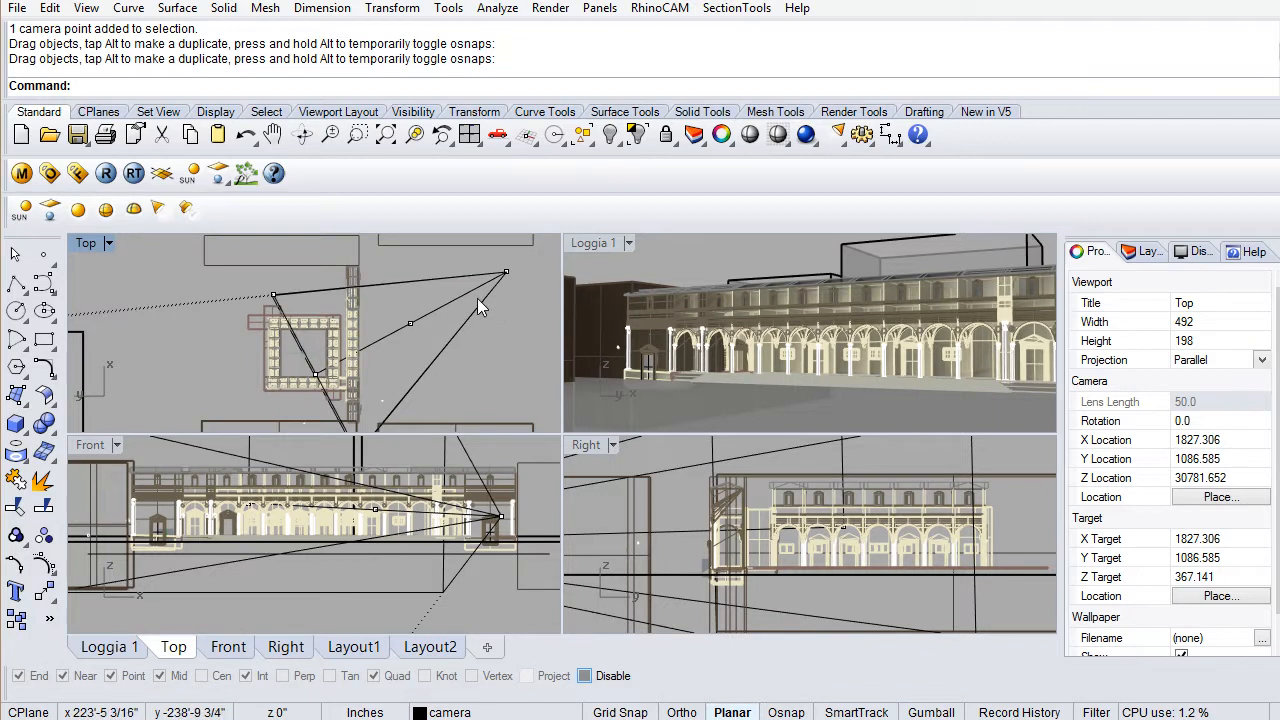
right_click_drag(496, 302, 504, 295)
right_click_drag(411, 347, 425, 307)
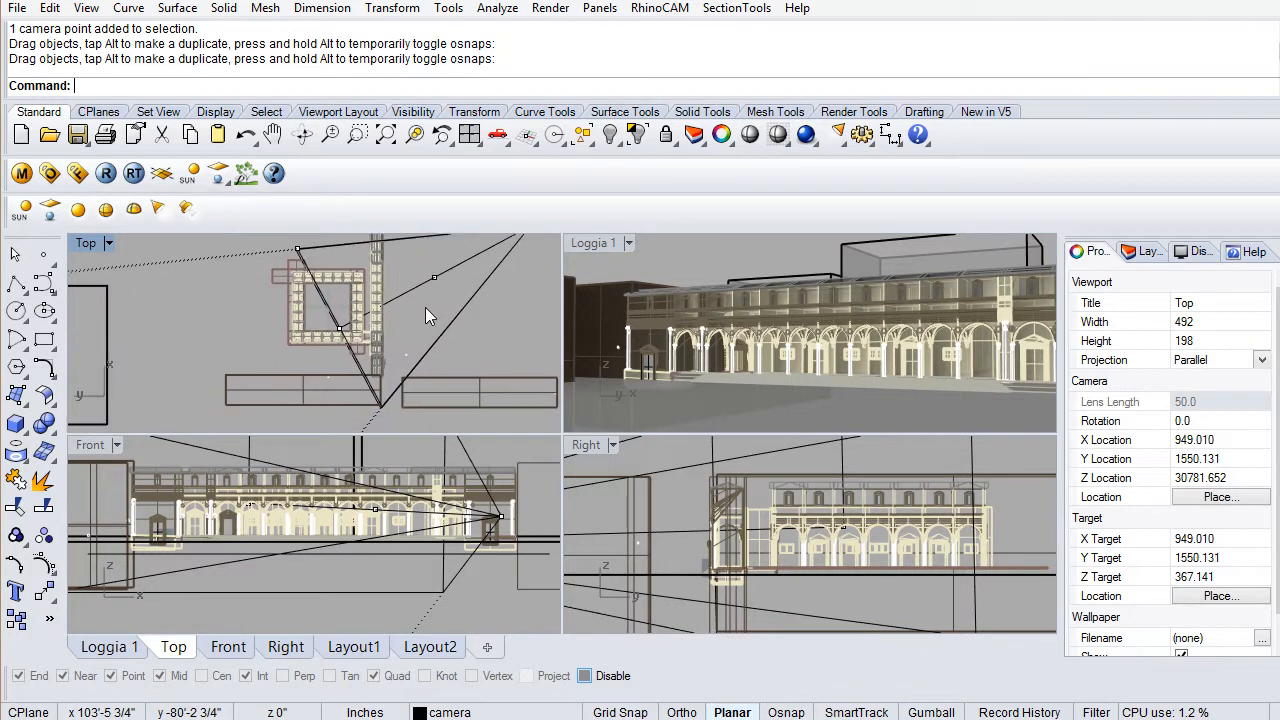
scroll(352, 562, "down", 4)
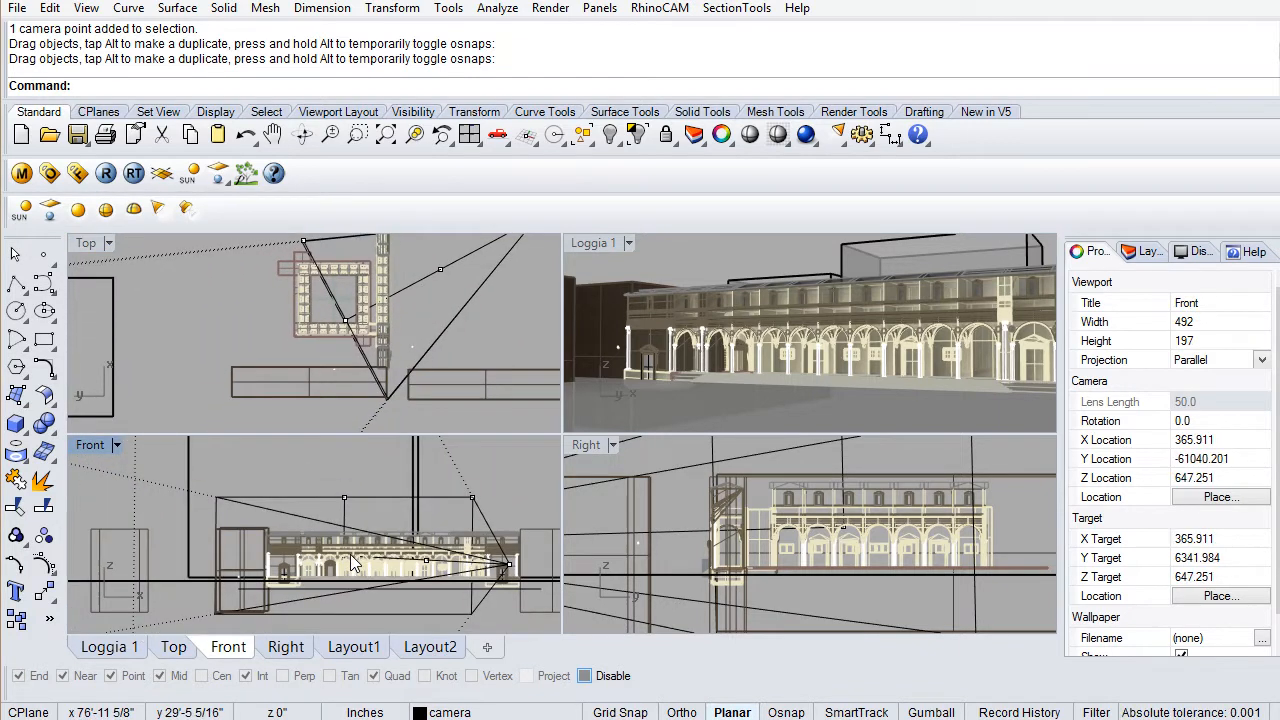
right_click_drag(352, 562, 296, 544)
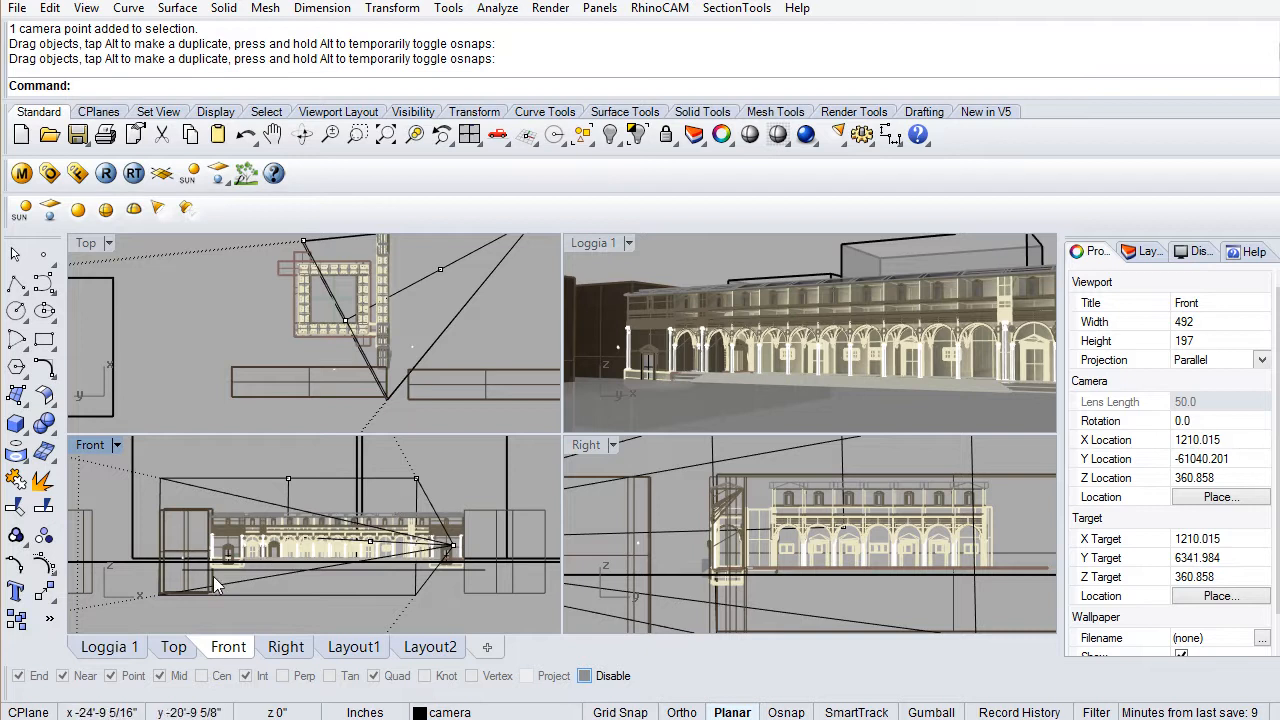
left_click(416, 479)
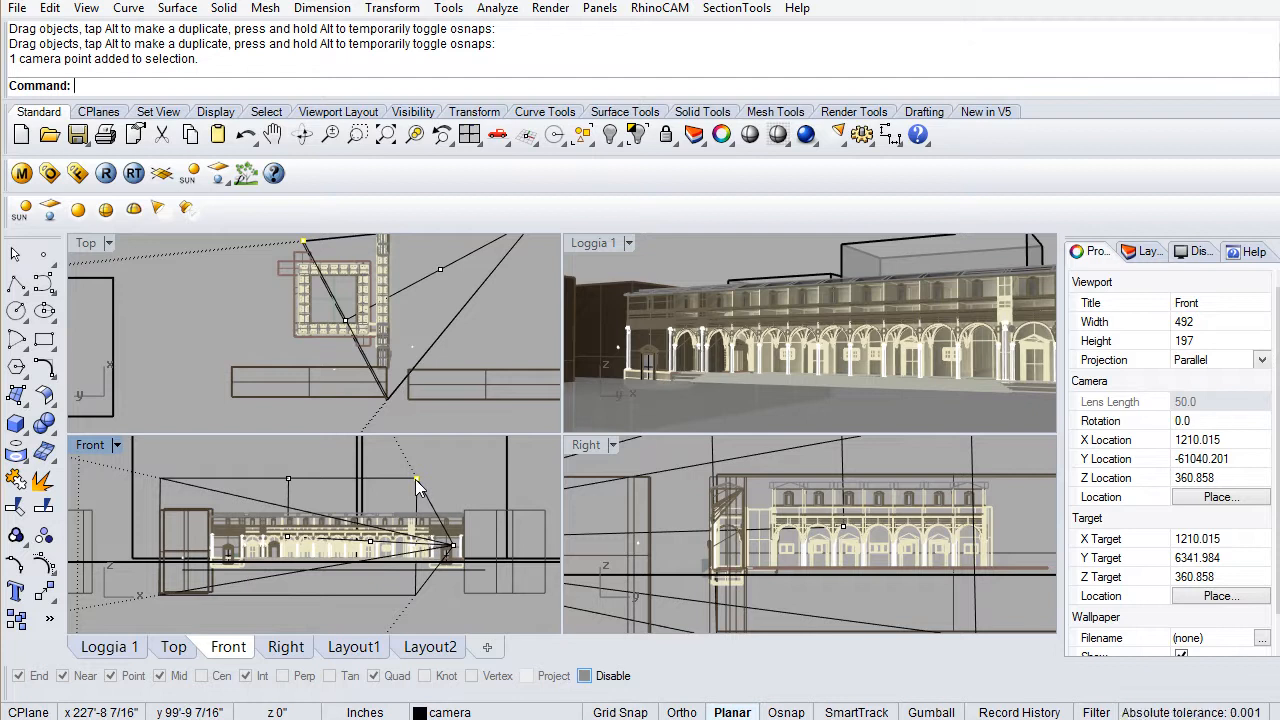
left_click_drag(415, 479, 443, 478)
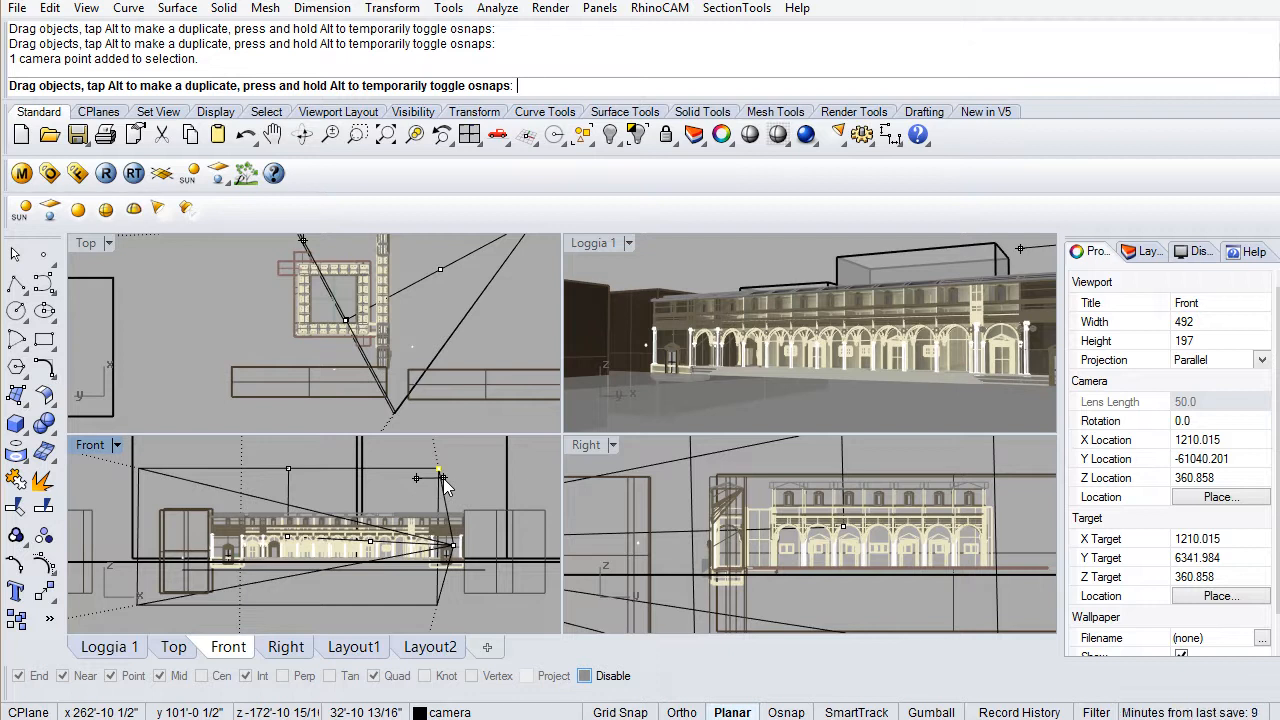
mouse_move(443, 478)
left_mouse_down()
mouse_move(369, 476)
mouse_move(379, 473)
left_mouse_up()
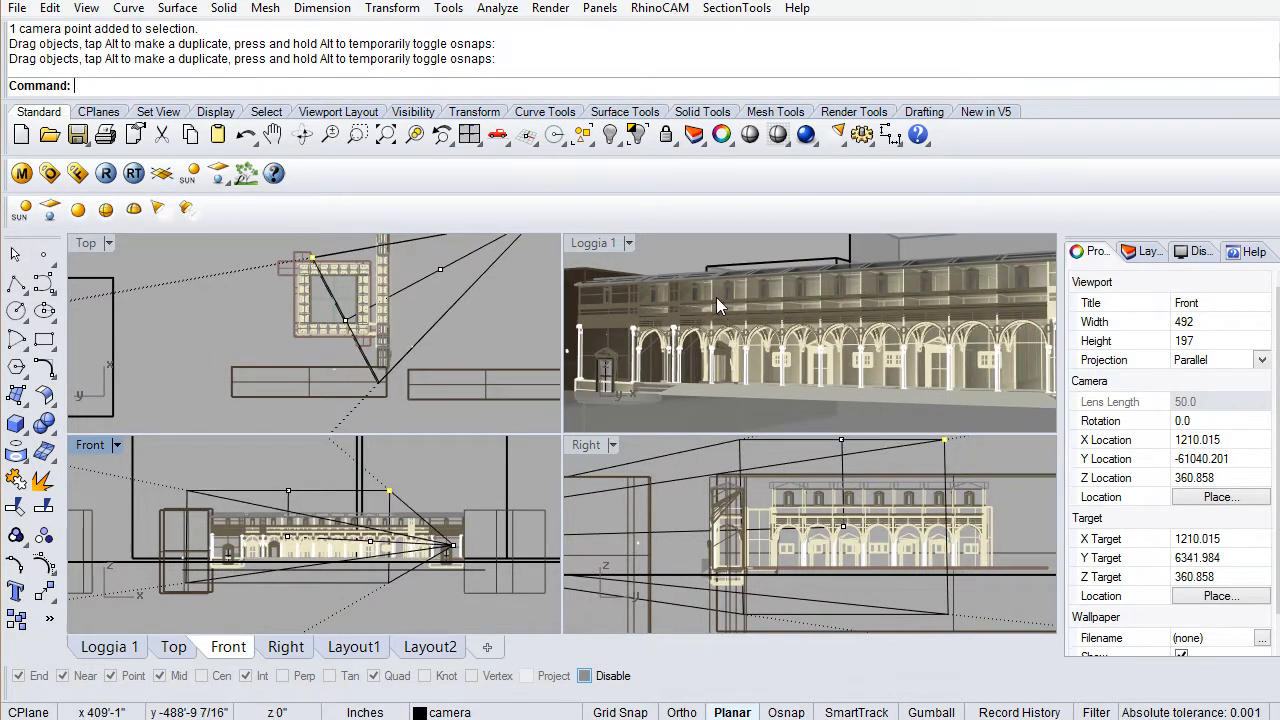